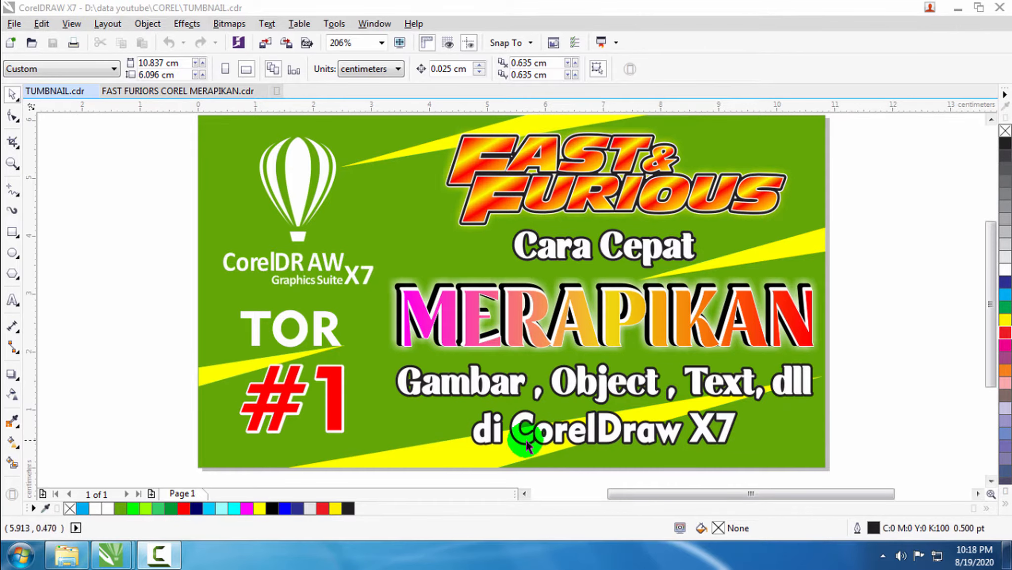
- Switch to the FAST FURIORS COREL MERAPIKAN.cdr drawing and look over the column of tree pictures
left_click(169, 92)
scroll(401, 337, "up", 1)
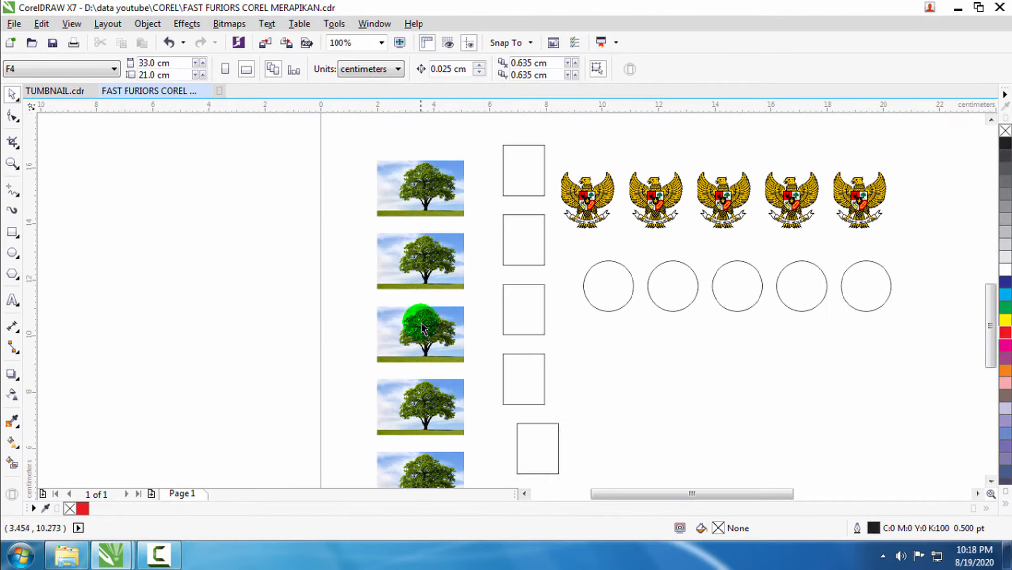
scroll(454, 239, "down", 1)
scroll(431, 282, "up", 1)
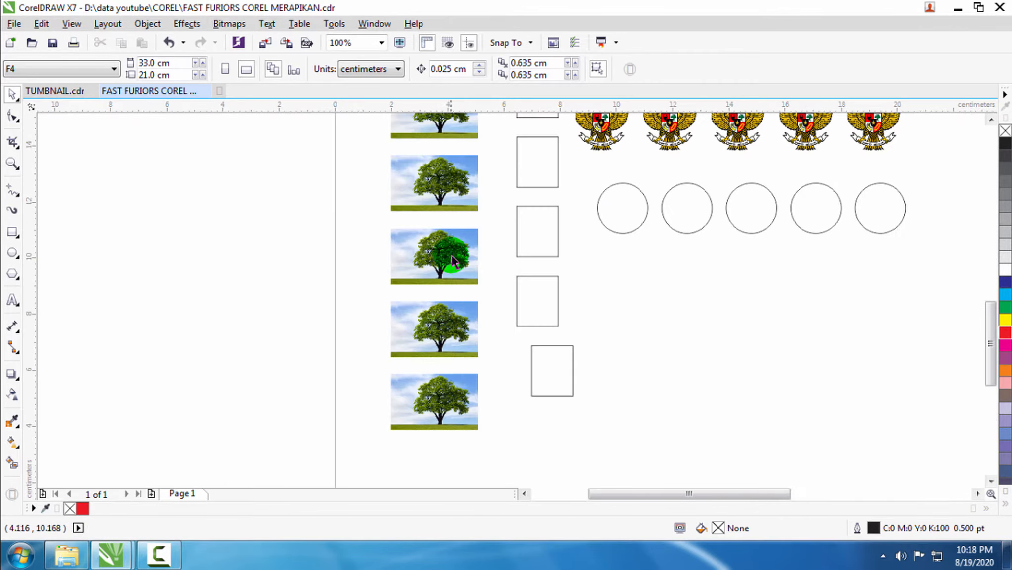
scroll(453, 261, "down", 1)
scroll(438, 212, "up", 1)
scroll(460, 235, "down", 1)
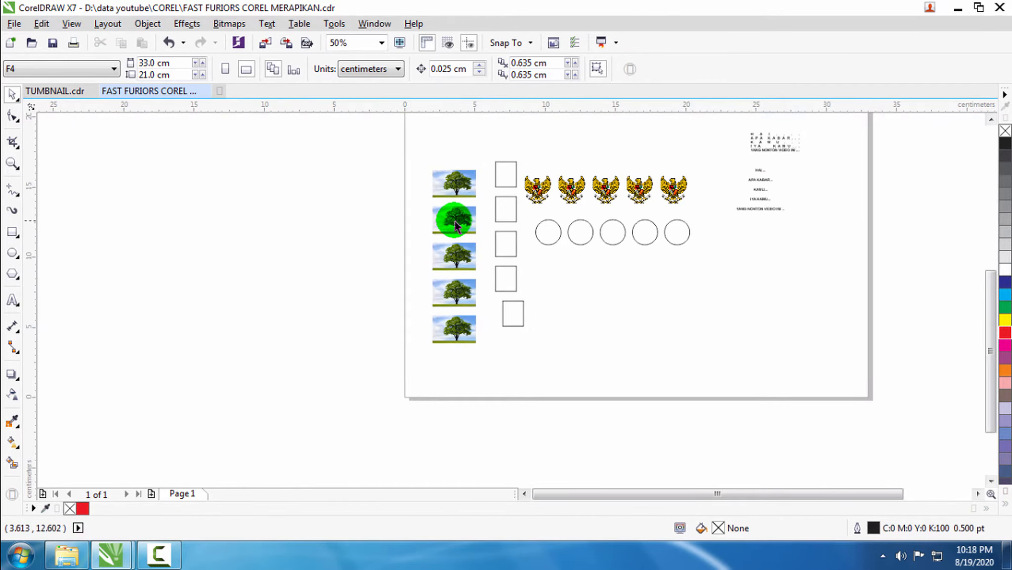
- Move the four lower tree pictures individually out of their column so that they are unevenly placed
left_click_drag(455, 226, 417, 227)
left_click_drag(455, 257, 403, 267)
left_click_drag(447, 294, 396, 293)
left_click_drag(438, 340, 423, 333)
left_click(480, 369)
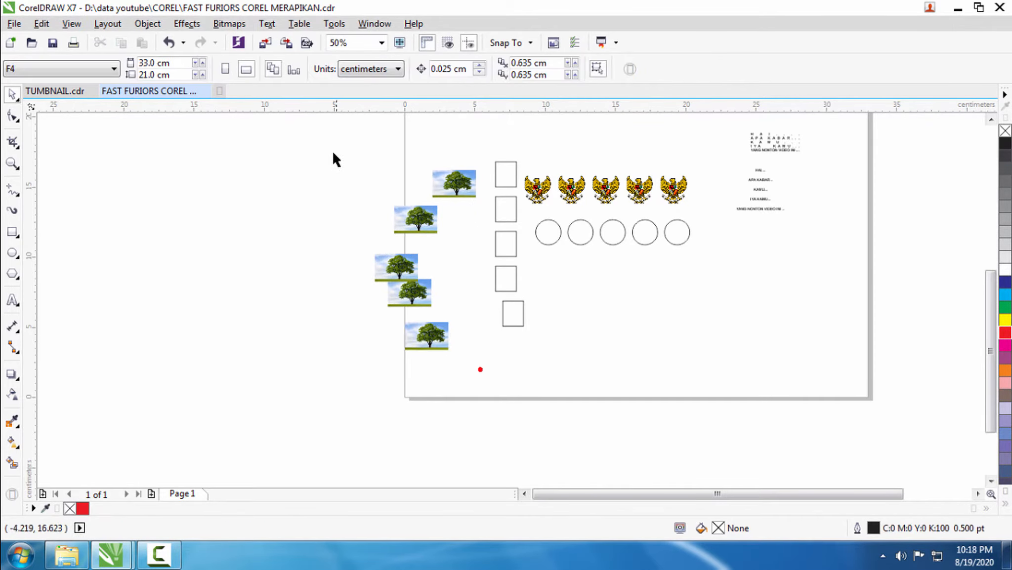
- Align the centers of all five tree pictures so they form one straight vertical column
left_click_drag(349, 177, 463, 371)
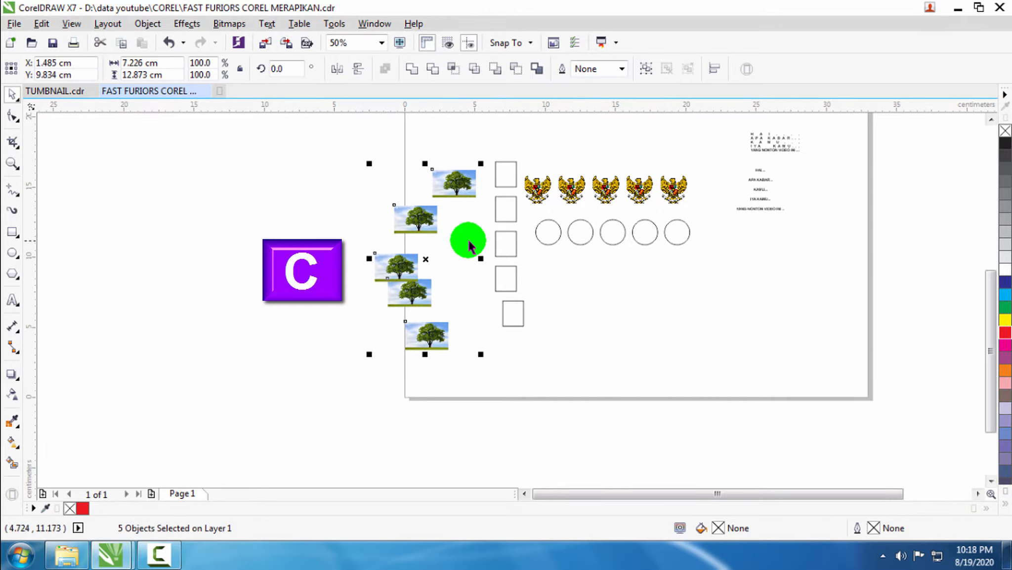
key("l")
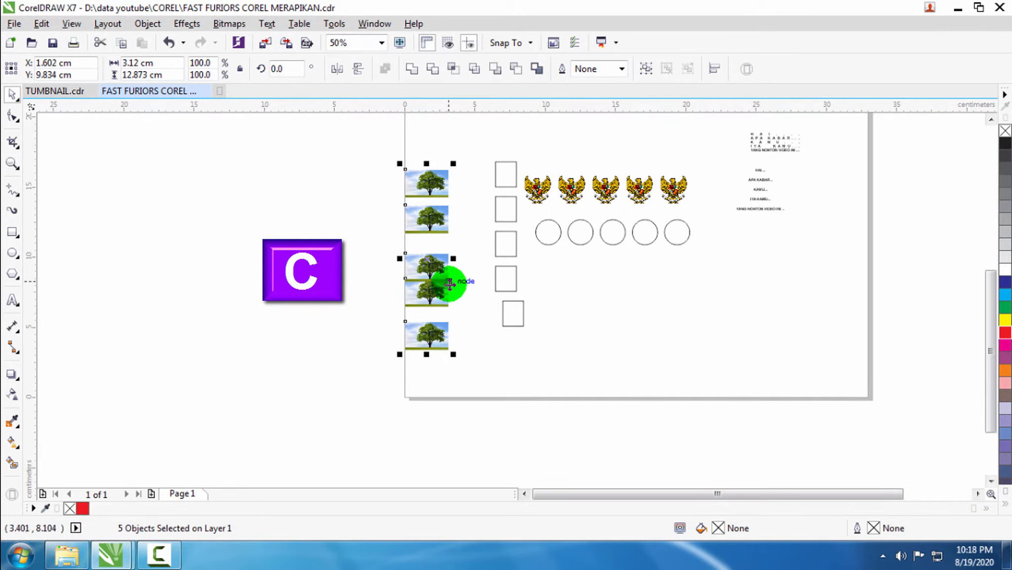
scroll(430, 243, "up", 1)
scroll(453, 361, "down", 1)
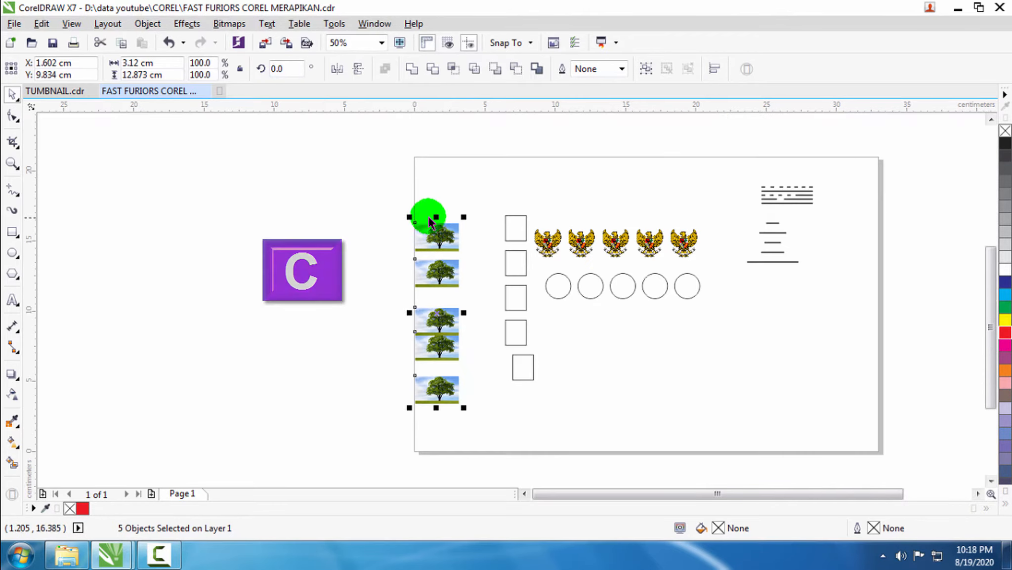
left_click(336, 312)
scroll(437, 295, "up", 3)
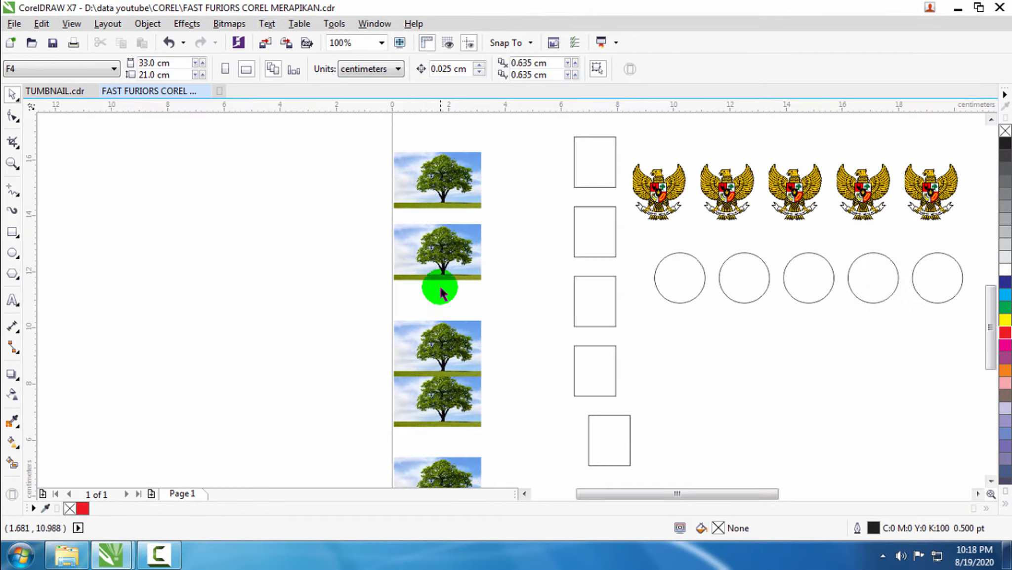
- Distribute the five tree pictures with equal vertical spacing and move the column off the page, beyond its left edge
scroll(427, 219, "down", 2)
scroll(455, 349, "down", 1)
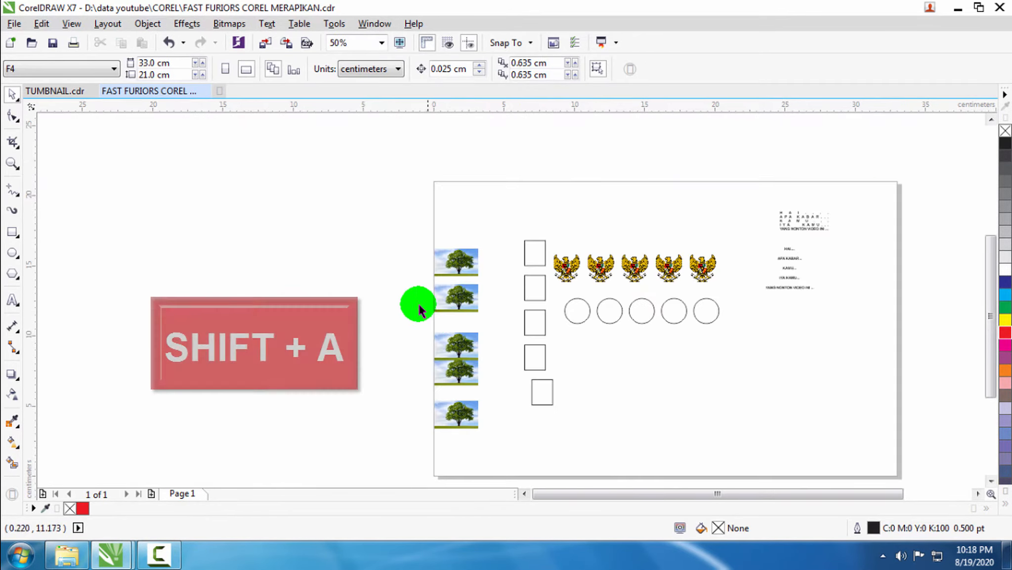
left_click_drag(405, 213, 497, 450)
scroll(468, 389, "up", 1)
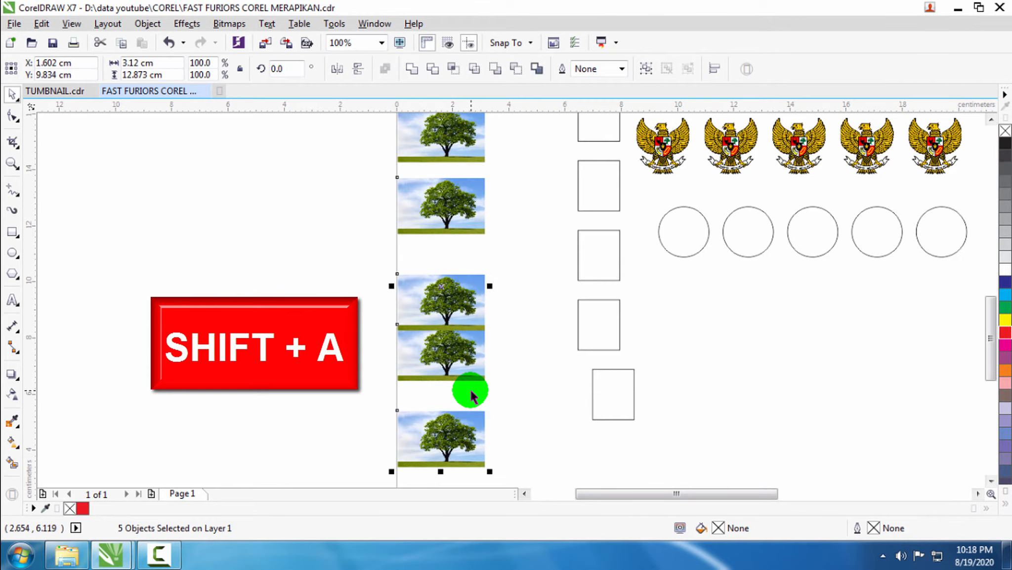
key("shift+a")
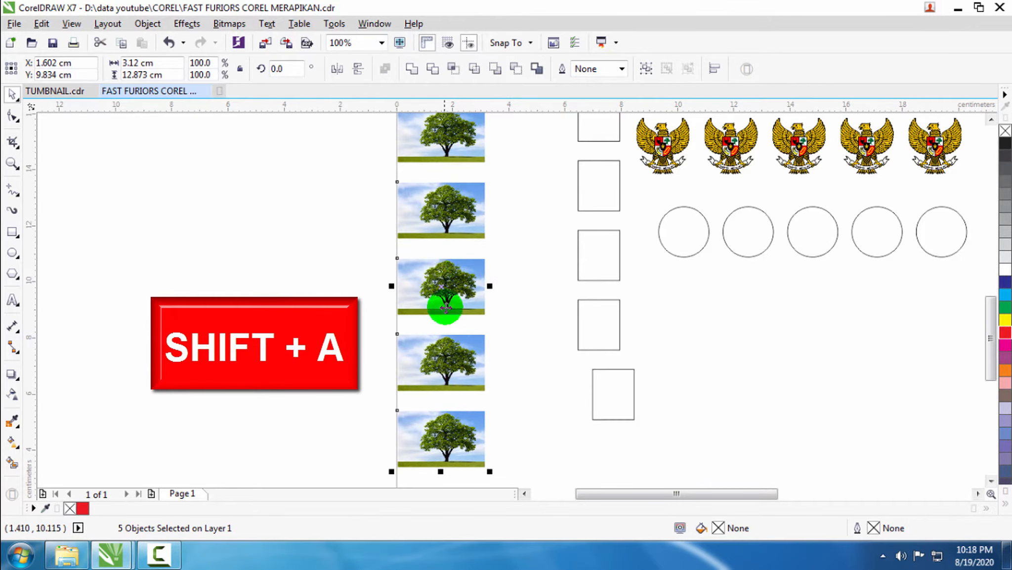
scroll(444, 301, "down", 1)
scroll(440, 212, "up", 1)
scroll(447, 339, "down", 1)
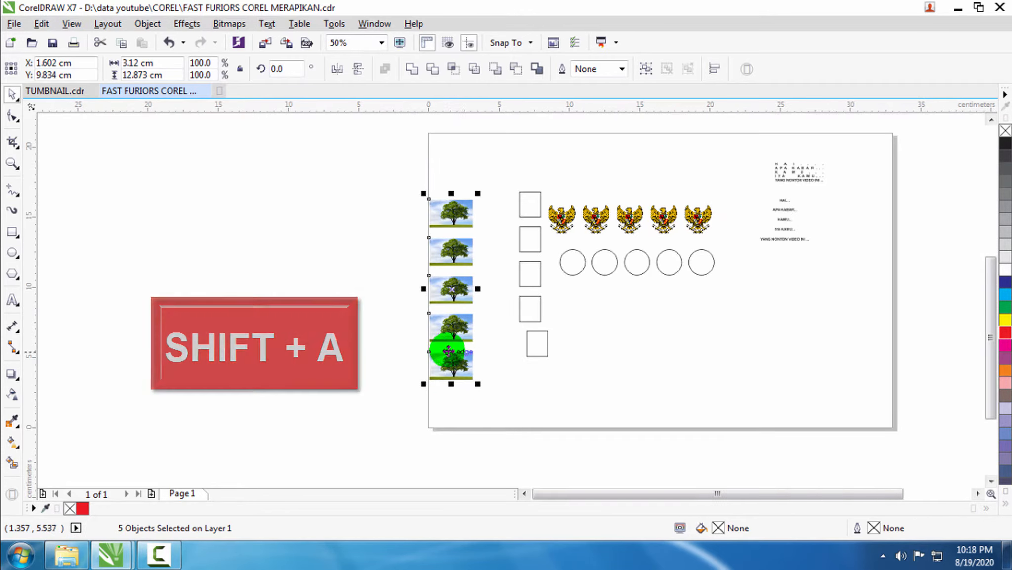
scroll(447, 355, "up", 1)
scroll(458, 346, "down", 1)
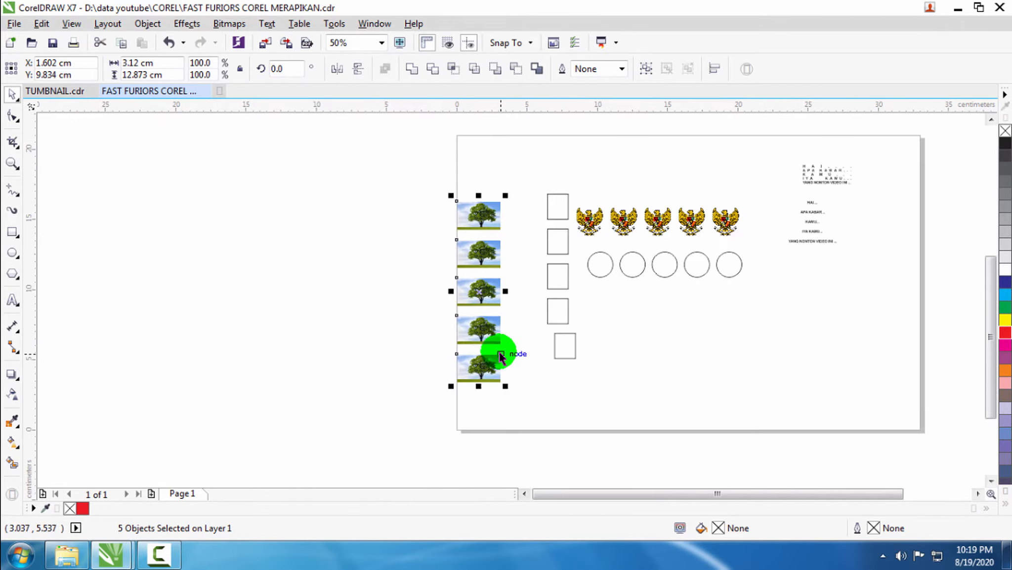
left_click_drag(474, 295, 372, 290)
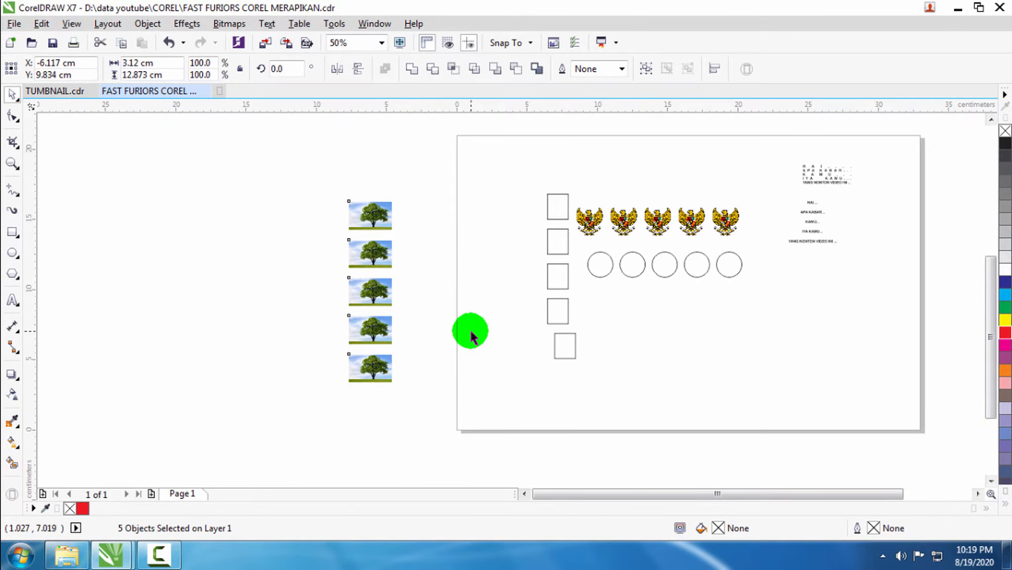
left_click(467, 332)
- Move the five rectangles individually out of line so that their column is uneven and partly overlapping
scroll(570, 261, "up", 1)
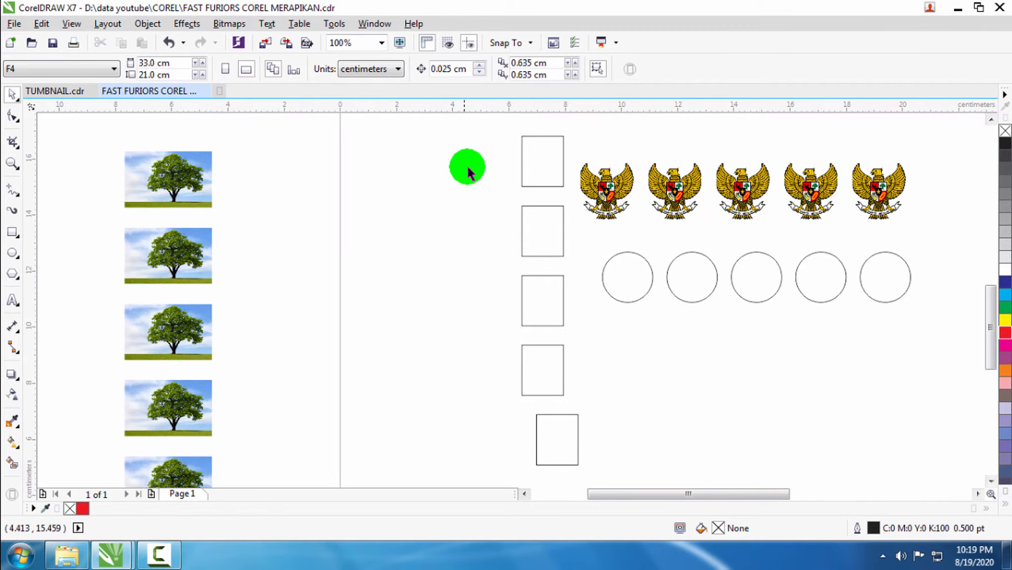
left_click_drag(524, 306, 469, 298)
left_click_drag(519, 253, 508, 253)
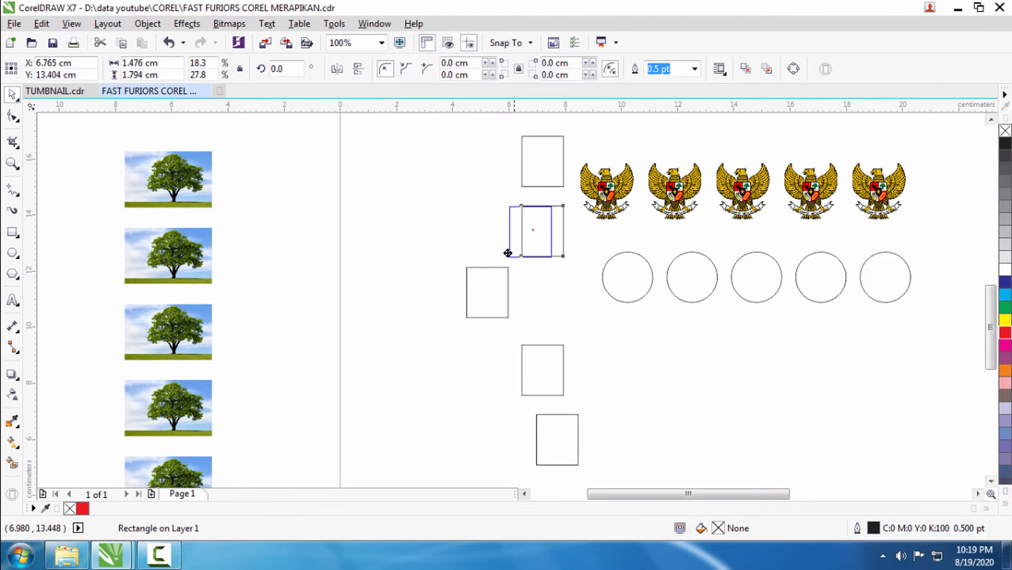
left_click_drag(536, 168, 509, 181)
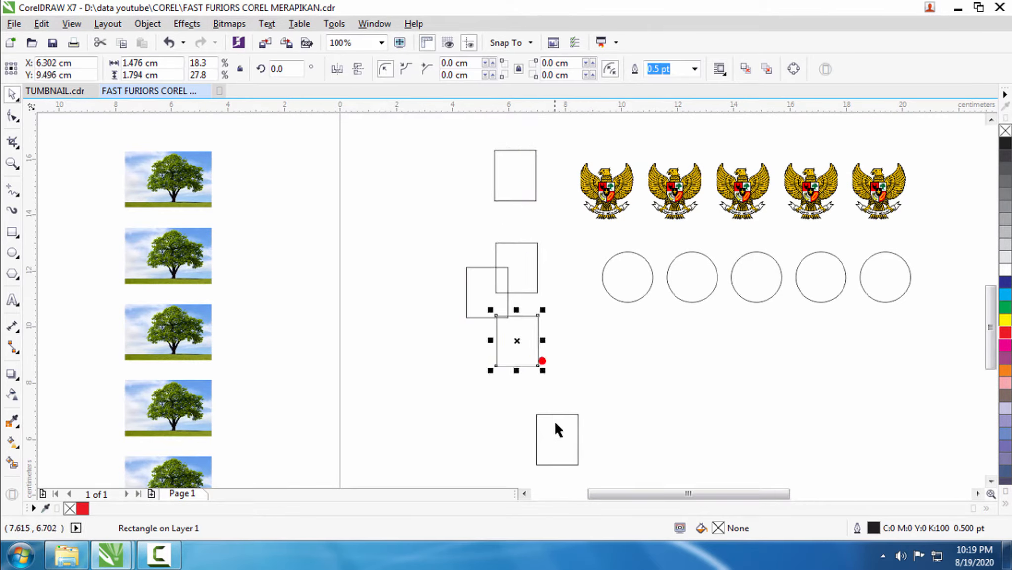
left_click(563, 406)
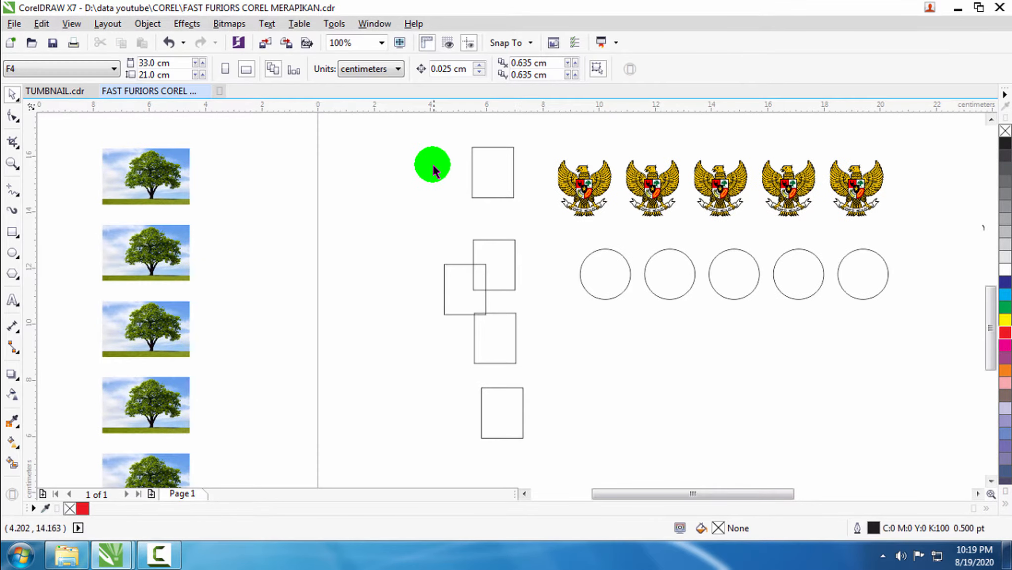
- Align the centers of all five rectangles so they form one straight vertical column
left_click_drag(407, 127, 544, 451)
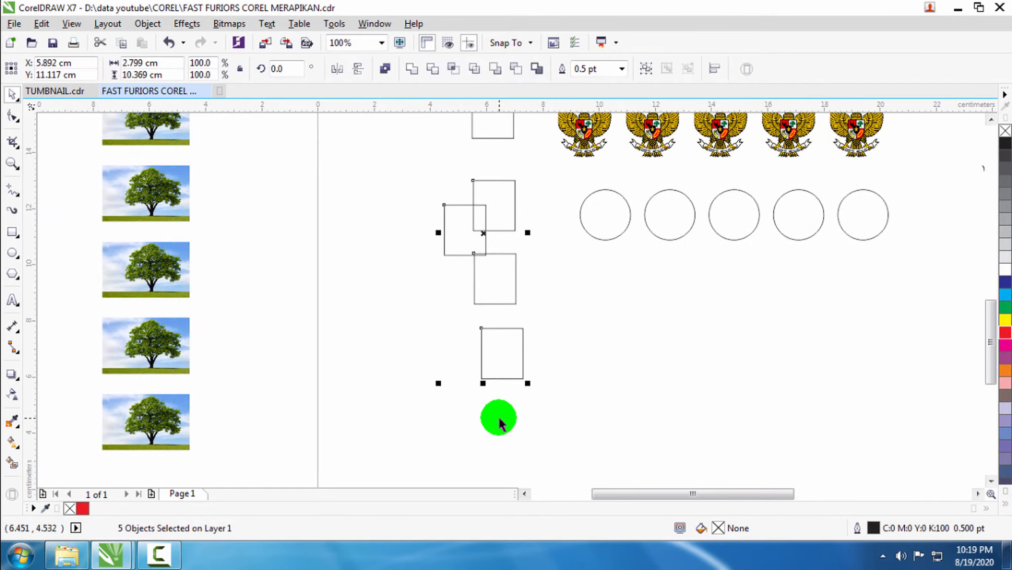
scroll(498, 414, "down", 2)
mouse_move(502, 316)
left_mouse_down()
mouse_move(504, 353)
mouse_move(499, 336)
left_mouse_up()
left_click(550, 395)
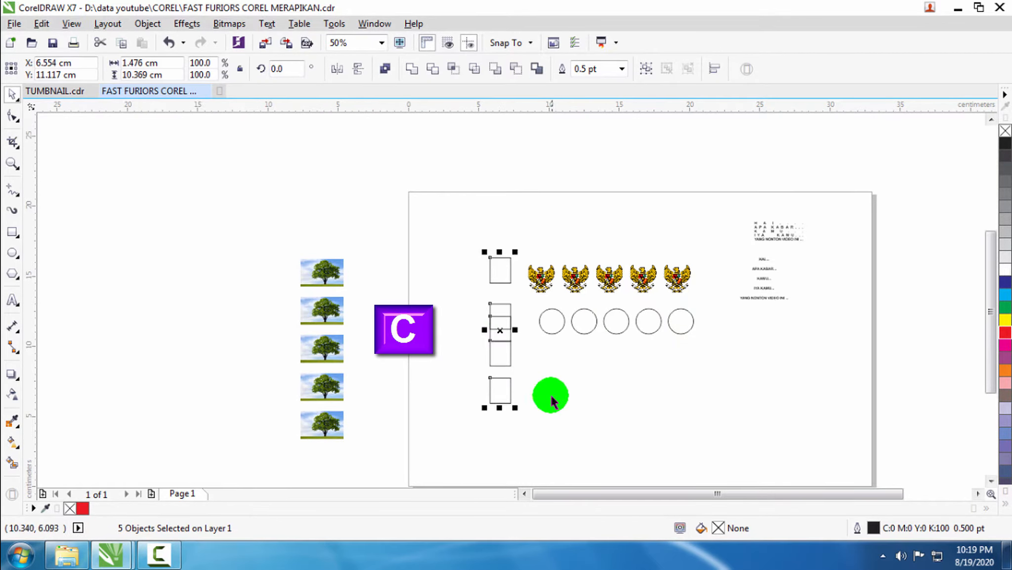
scroll(502, 287, "up", 1)
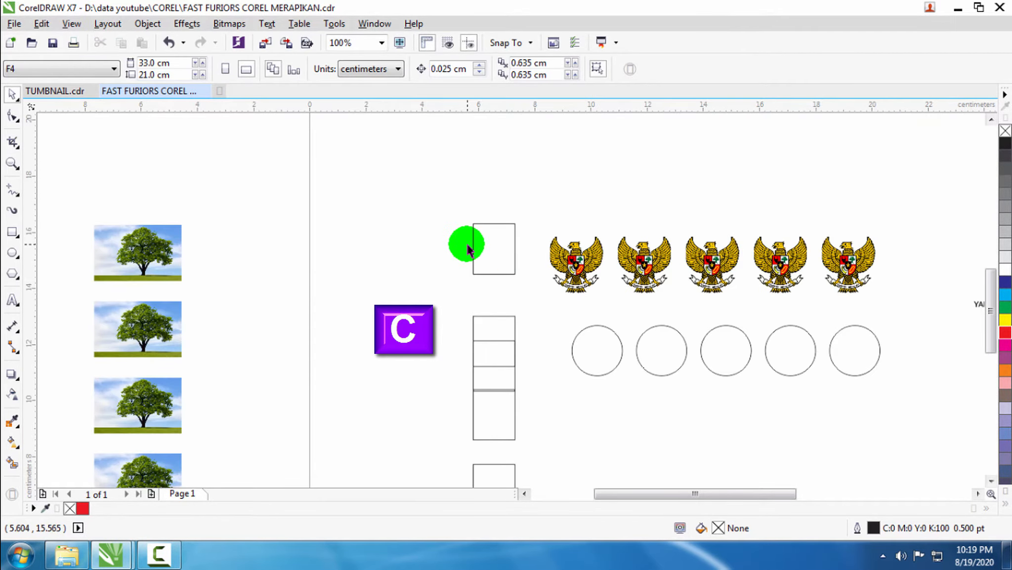
- Distribute the five rectangles with equal vertical spacing and move the column off the page beside the tree pictures
scroll(494, 368, "down", 1)
left_click_drag(455, 255, 517, 449)
key("shift+a")
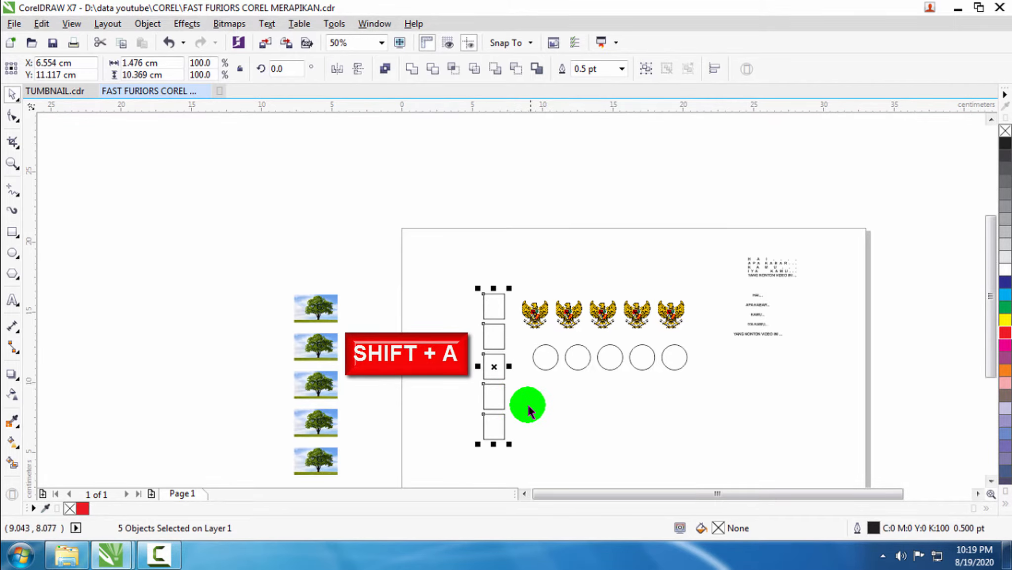
left_click_drag(497, 365, 382, 400)
left_click(412, 363)
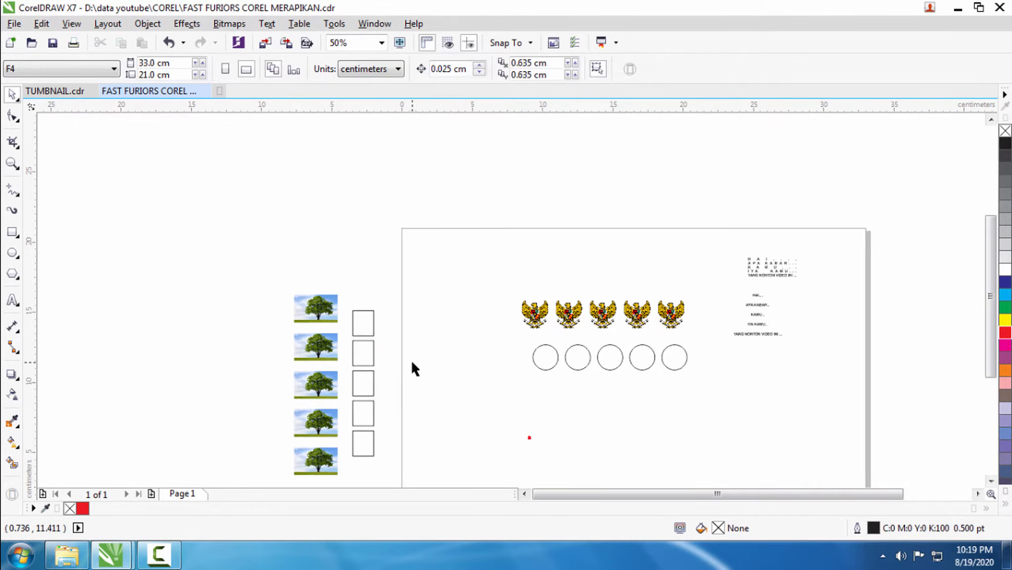
- Move the five Garuda emblems individually out of their row to uneven heights and spacings
scroll(411, 362, "down", 1)
scroll(512, 358, "up", 1)
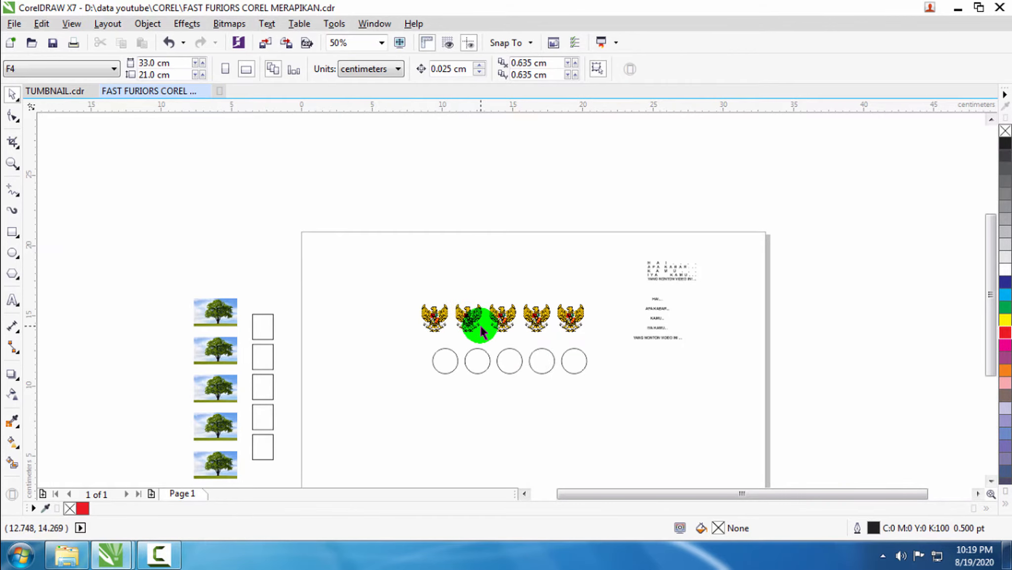
scroll(466, 321, "up", 1)
left_click_drag(466, 321, 465, 255)
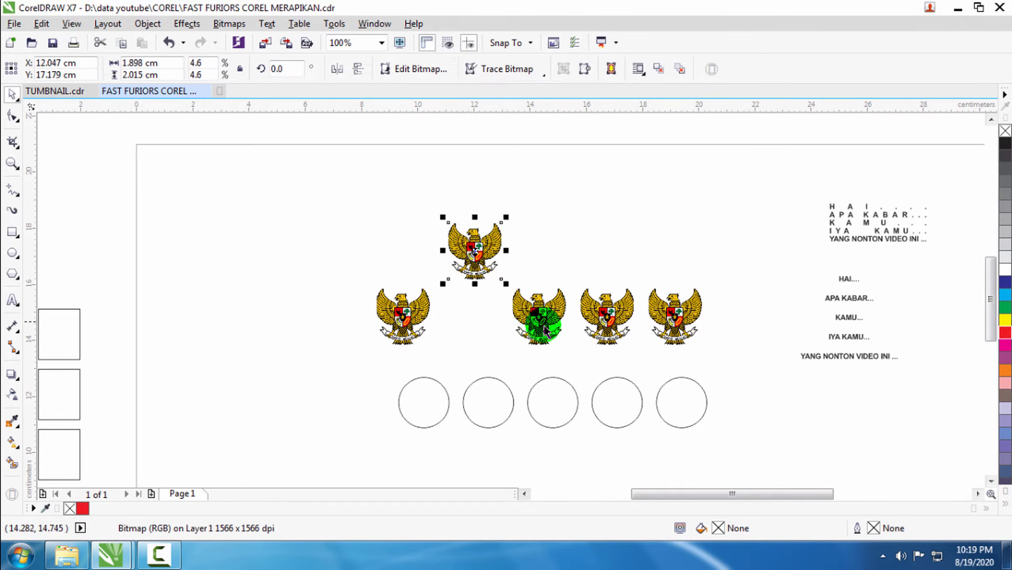
left_click_drag(539, 319, 512, 295)
left_click_drag(607, 316, 580, 279)
left_click_drag(657, 341, 623, 312)
left_click_drag(423, 323, 432, 314)
left_click(364, 232)
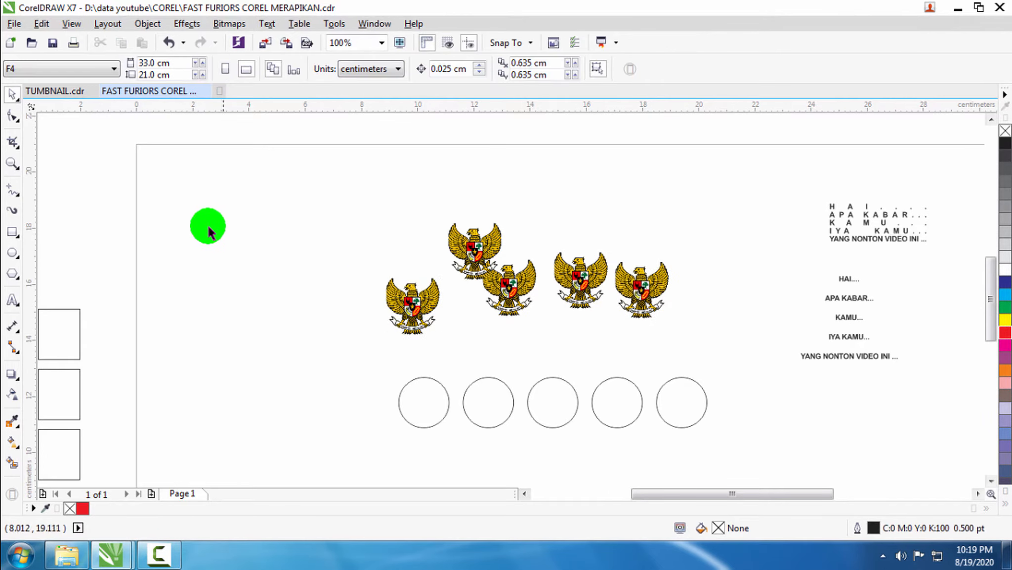
- Align the centers of all five Garuda emblems so they form one straight horizontal row
left_click_drag(232, 203, 678, 364)
key("e")
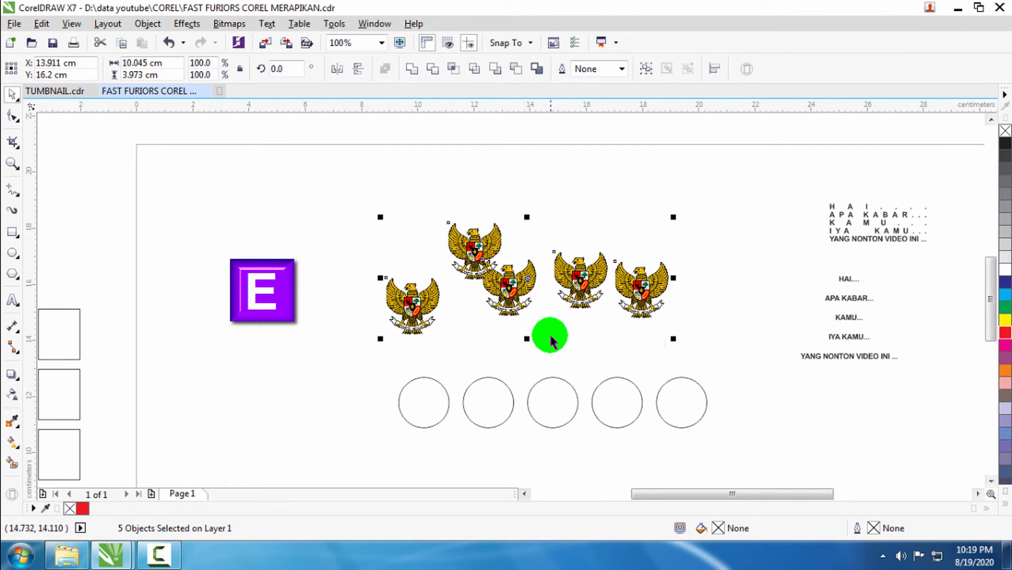
key("e")
left_click(280, 217)
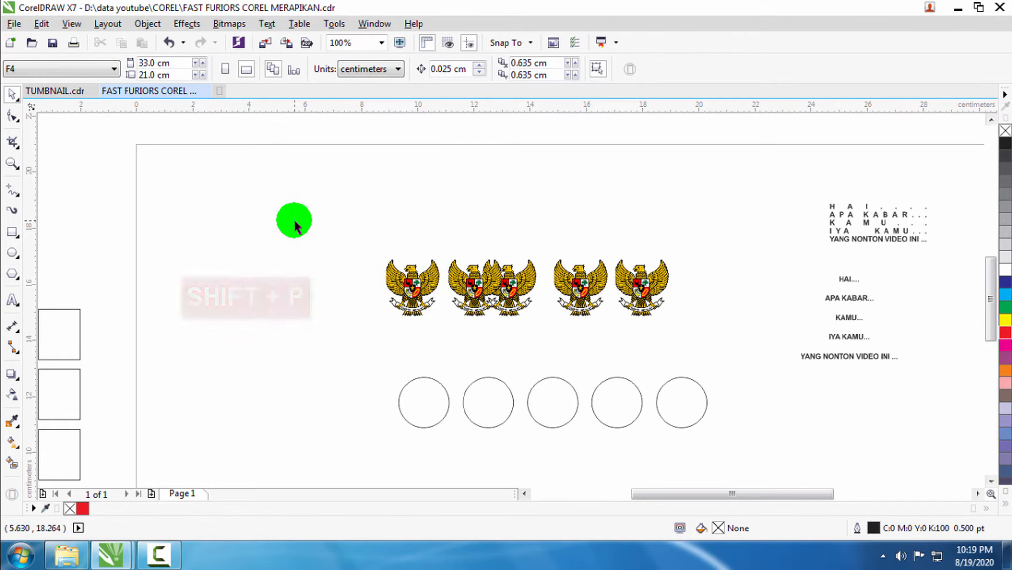
- Distribute the five Garuda emblems with equal horizontal spacing
left_click_drag(291, 221, 717, 385)
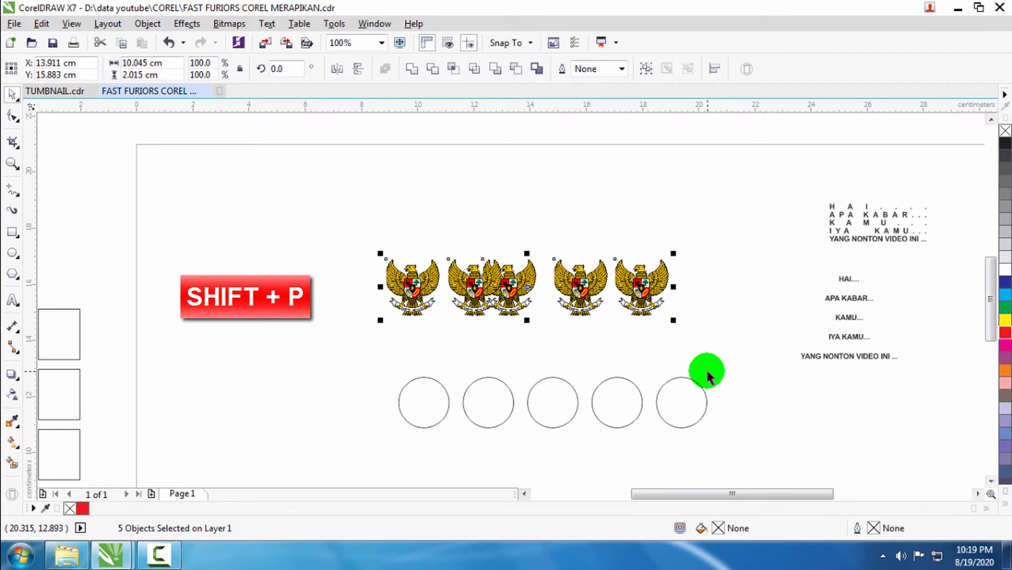
key("shift+p")
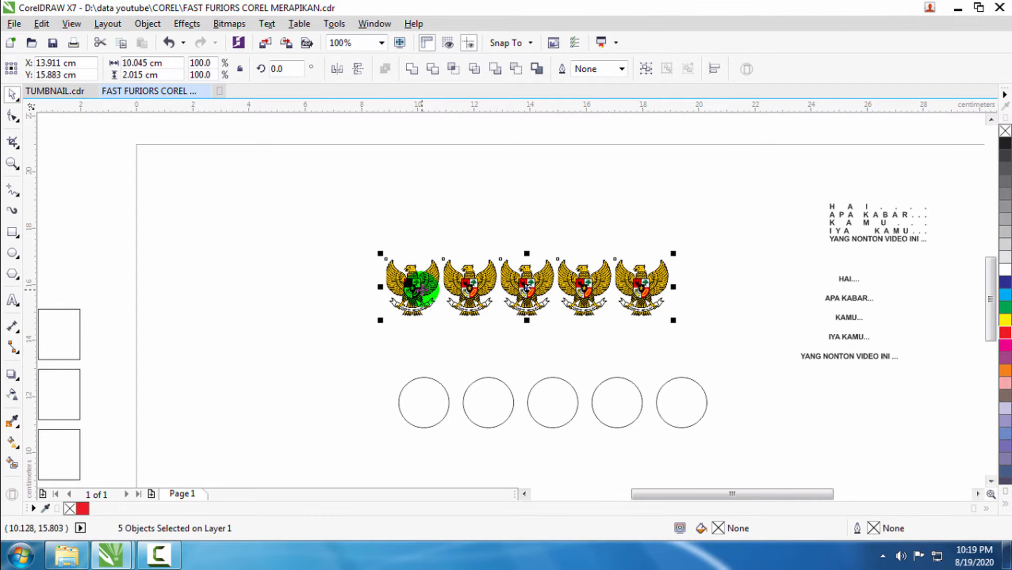
scroll(472, 289, "up", 2)
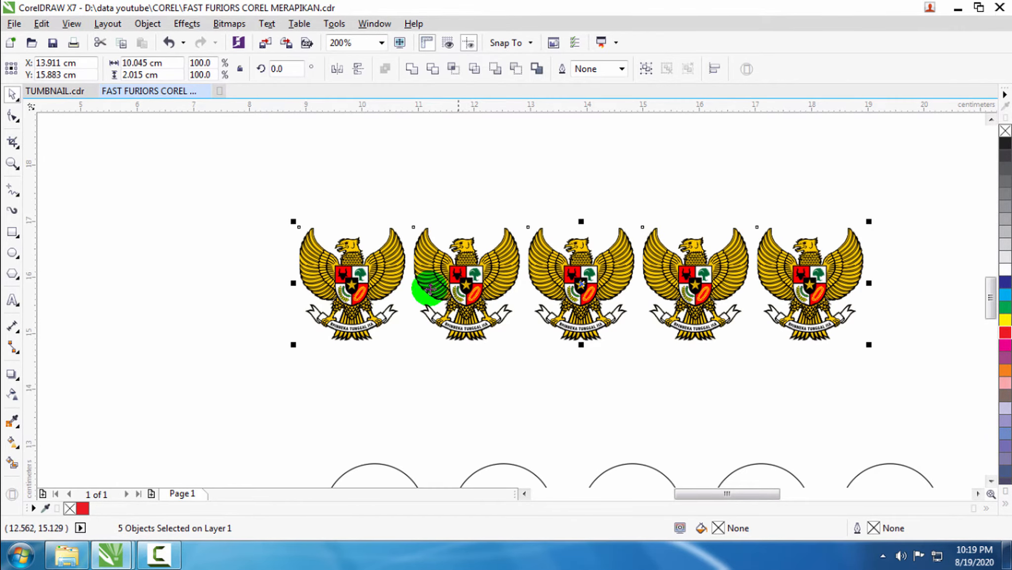
scroll(317, 240, "down", 2)
- Shift the first two Garuda emblems out of the row and move all five emblems to the page's upper-left corner
left_click(335, 203)
left_click(332, 257)
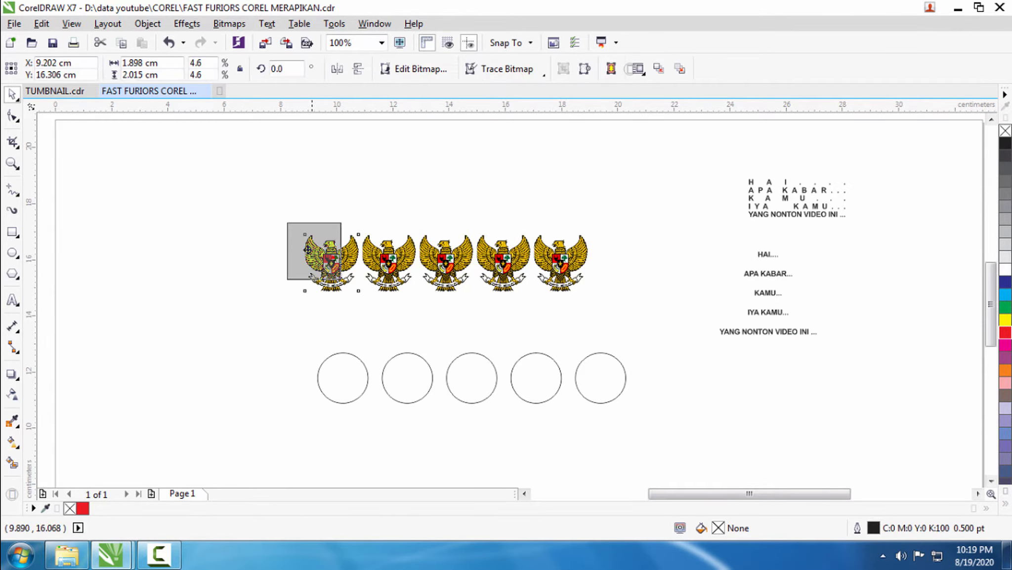
left_click(377, 275, "shift")
left_click_drag(374, 259, 348, 251)
left_click_drag(201, 188, 481, 233)
scroll(625, 314, "down", 2)
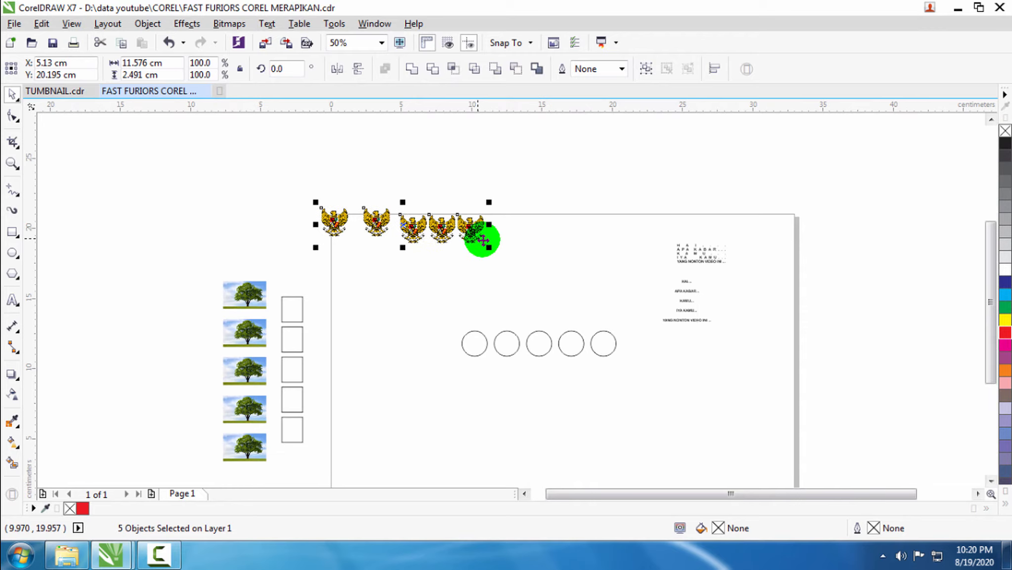
left_click(578, 319)
- Move the second through fifth circles out of their row to uneven heights and spacings
scroll(578, 319, "up", 2)
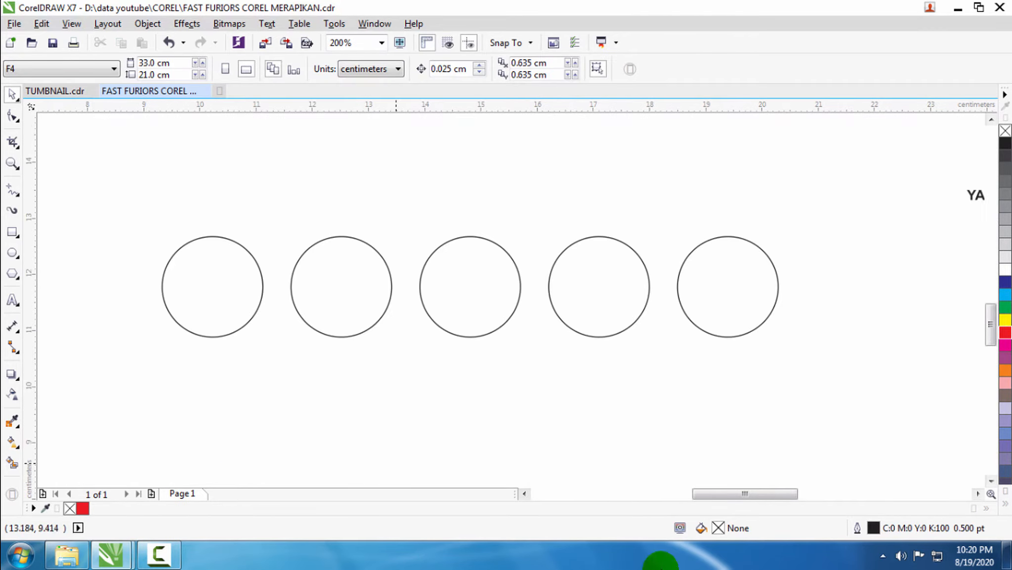
scroll(357, 296, "down", 1)
left_click_drag(357, 296, 344, 242)
left_click_drag(421, 284, 413, 295)
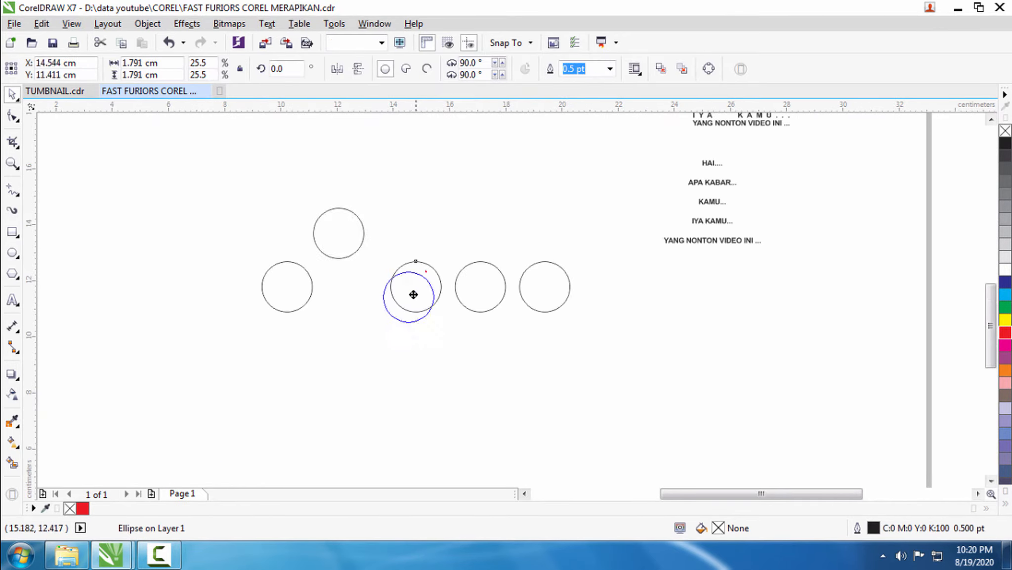
left_click_drag(532, 284, 527, 292)
left_click(302, 206)
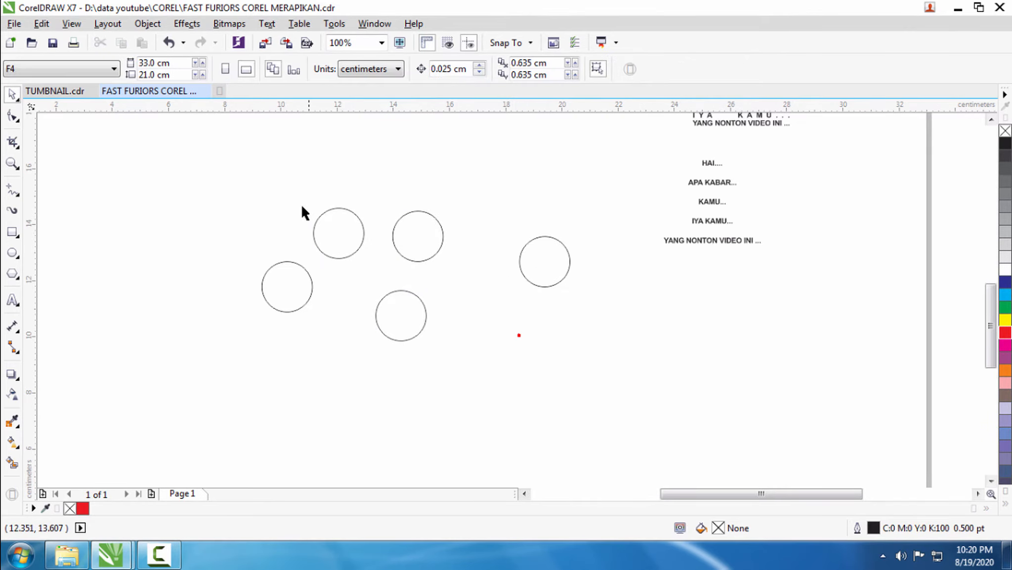
- Align the centers of all five scattered circles so they form one straight horizontal row
left_click_drag(489, 330, 617, 380)
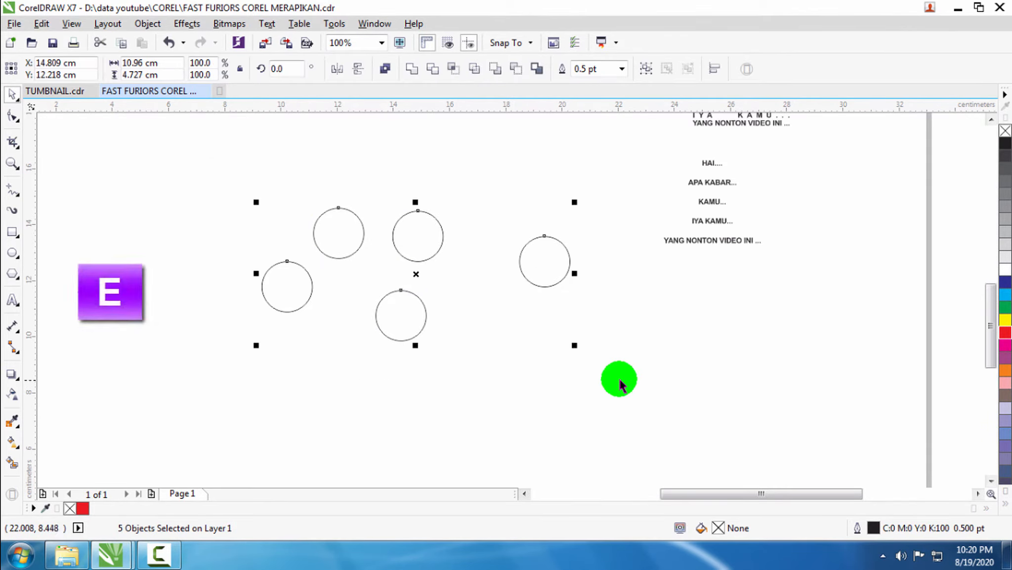
key("e")
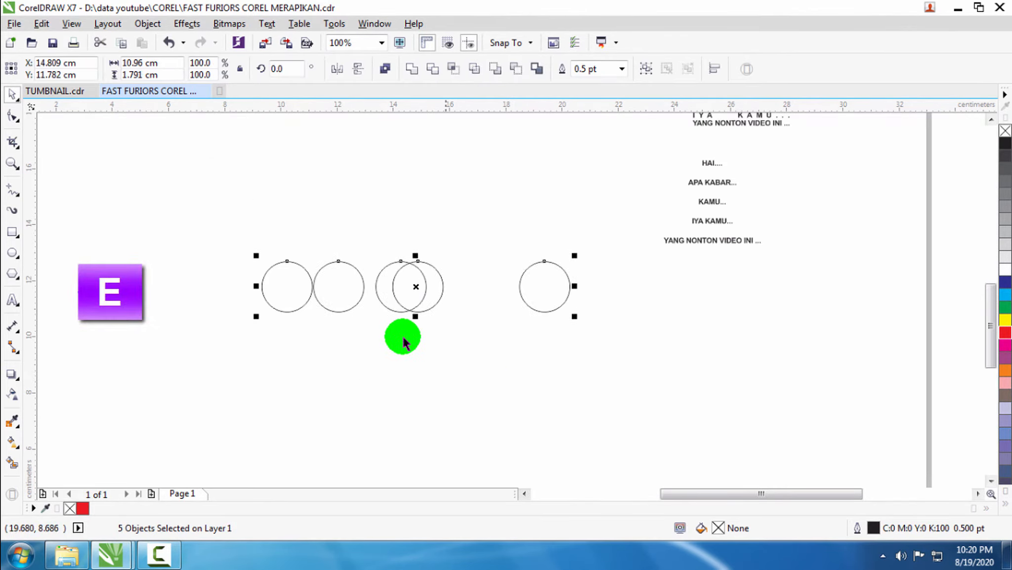
left_click(483, 351)
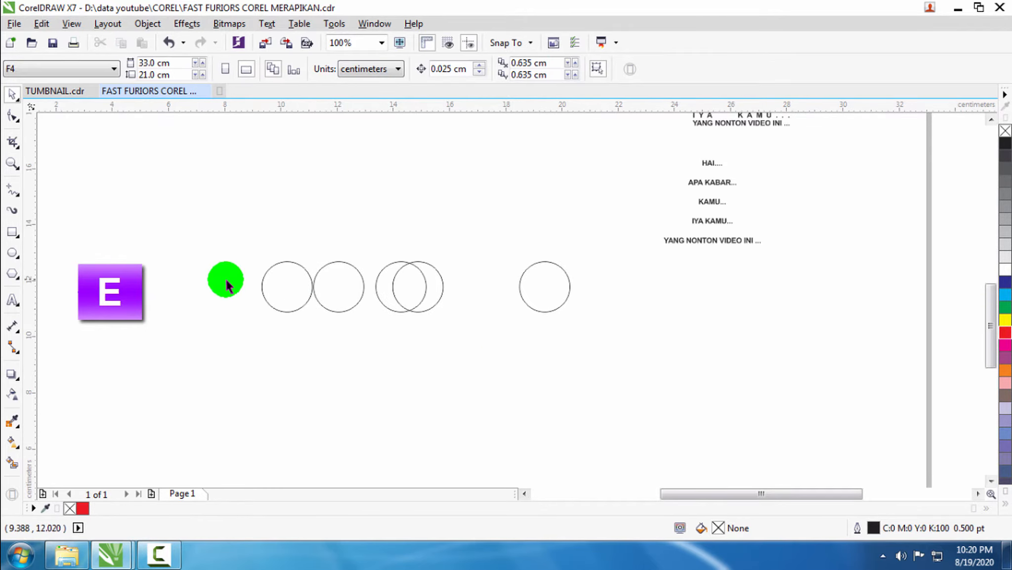
- Distribute the five circles with equal horizontal spacing
left_click_drag(190, 196, 619, 366)
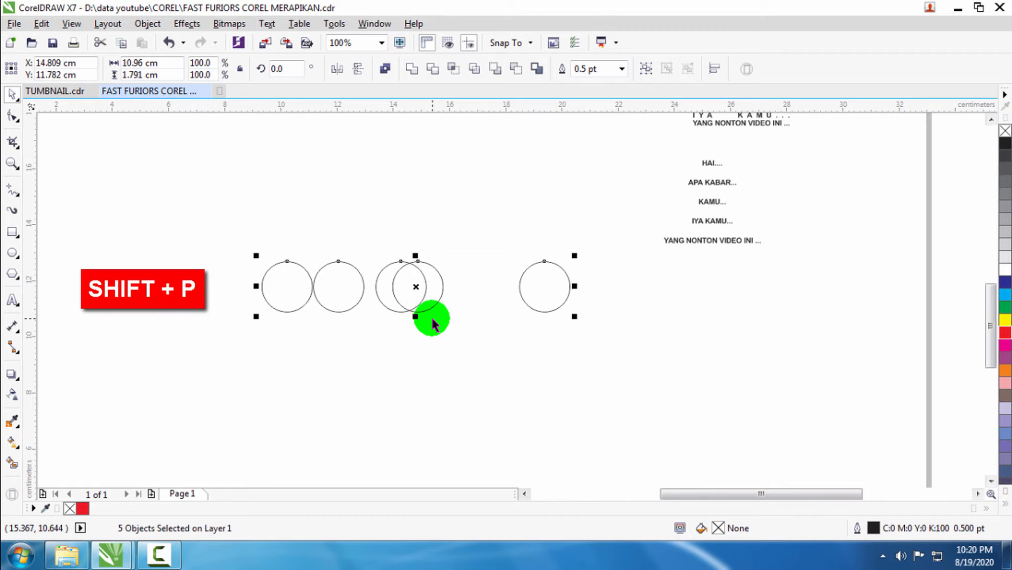
key("shift+p")
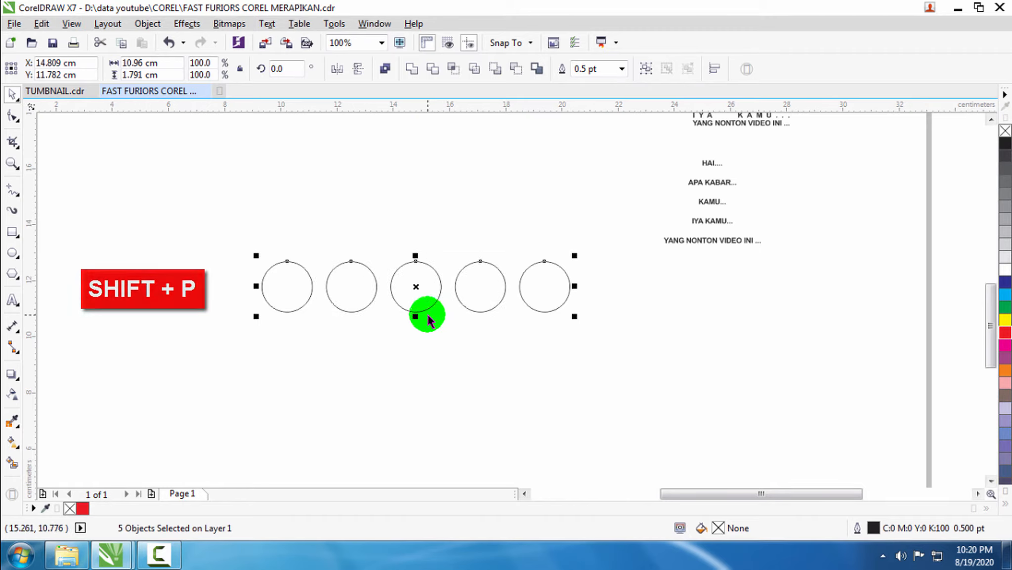
left_click(494, 337)
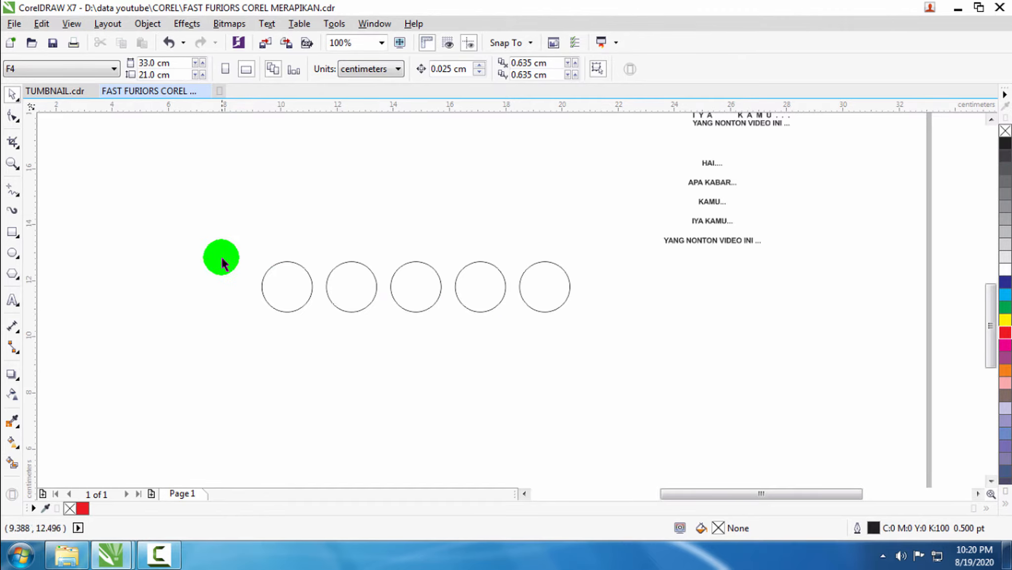
- Align the vertical centerlines of the five circles in the row so they stack on top of each other
left_click_drag(231, 235, 231, 235)
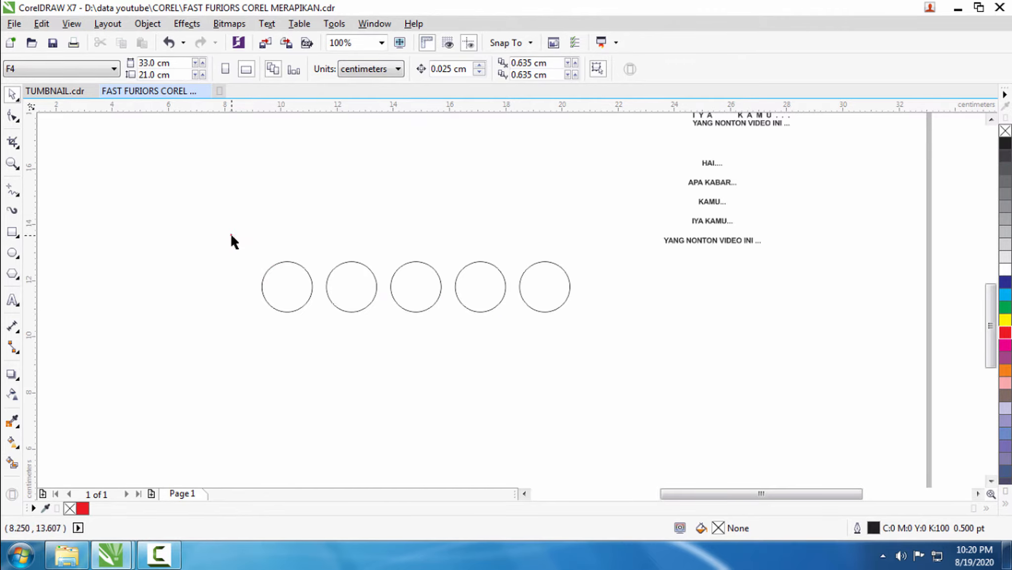
left_click_drag(614, 363, 615, 363)
key("c")
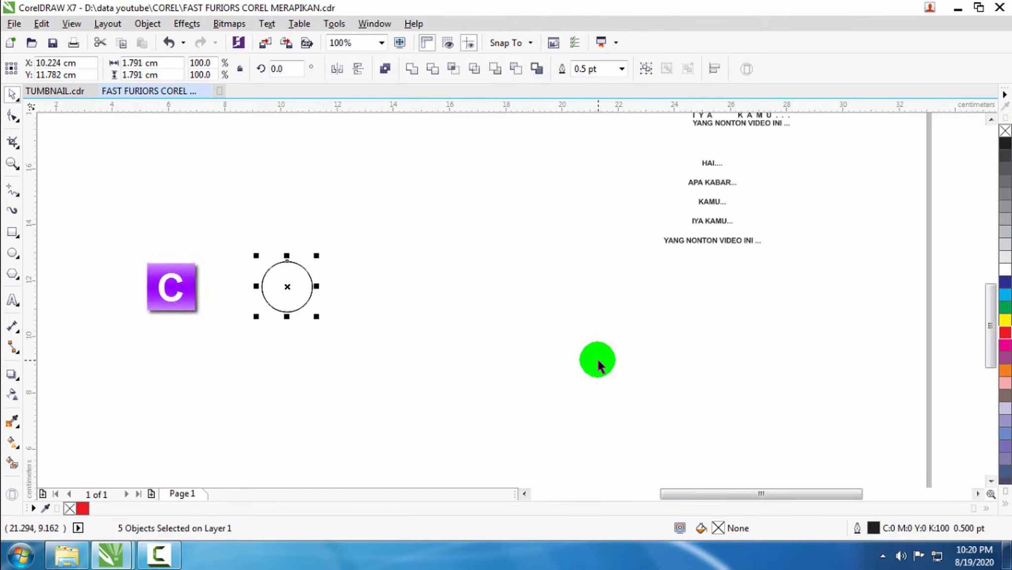
left_click(371, 321)
- Pull four of the stacked circles apart to the right, left, above and below the remaining circle
scroll(266, 303, "up", 2)
left_click(314, 271)
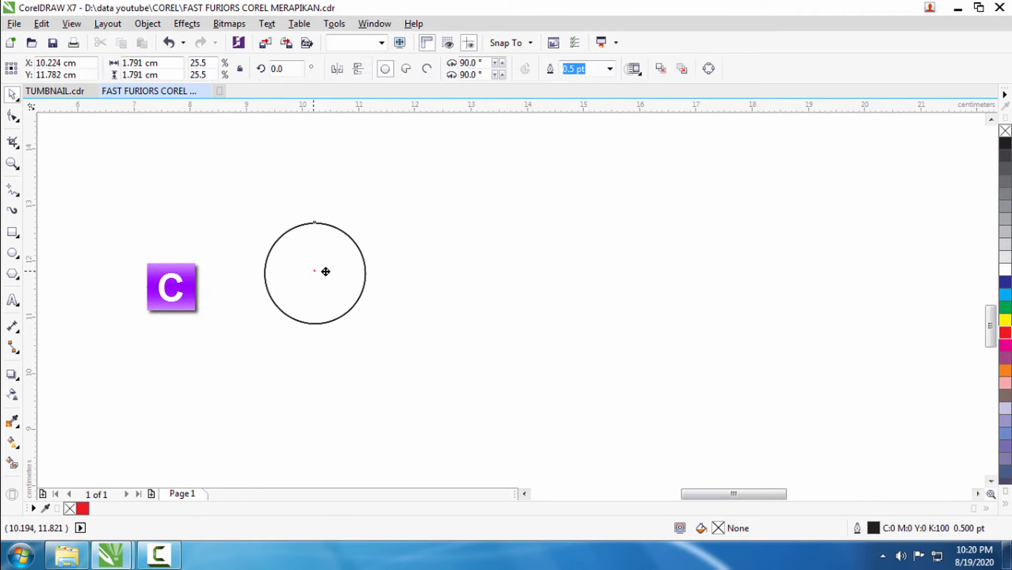
left_click_drag(314, 271, 391, 267)
left_click_drag(292, 286, 279, 278)
left_click_drag(331, 245, 345, 212)
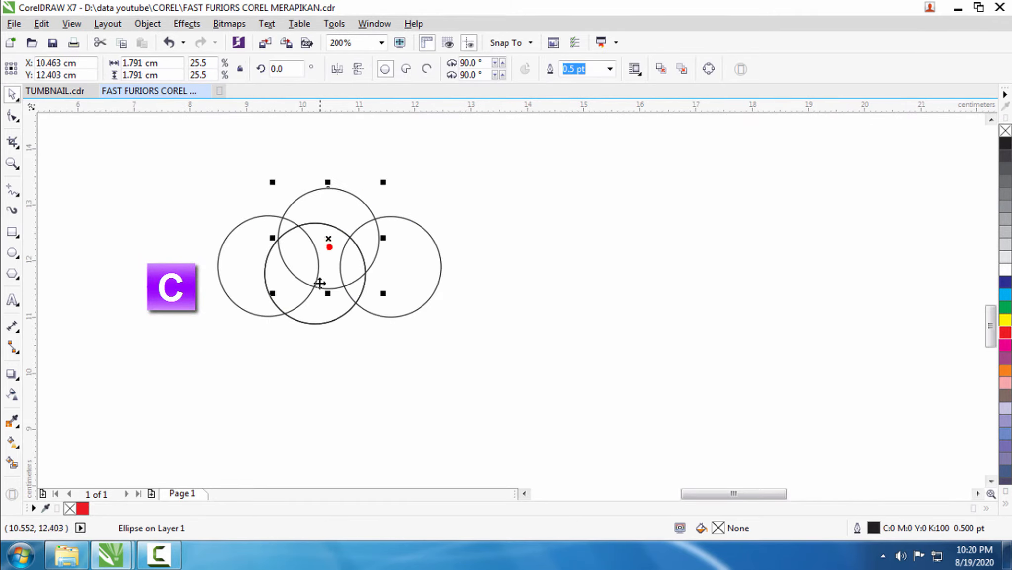
left_click_drag(328, 305, 336, 363)
scroll(366, 285, "down", 2)
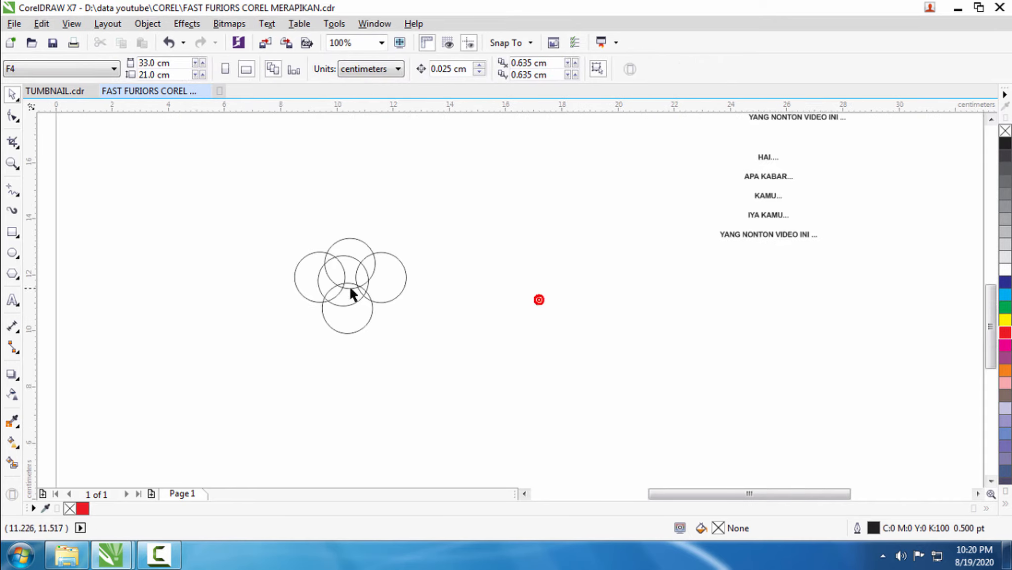
- Spread the five overlapping circles further apart into a loose cluster at uneven heights
scroll(341, 284, "up", 2)
left_click_drag(339, 284, 238, 269)
left_click_drag(391, 313, 294, 330)
left_click_drag(410, 261, 376, 230)
left_click_drag(451, 283, 485, 289)
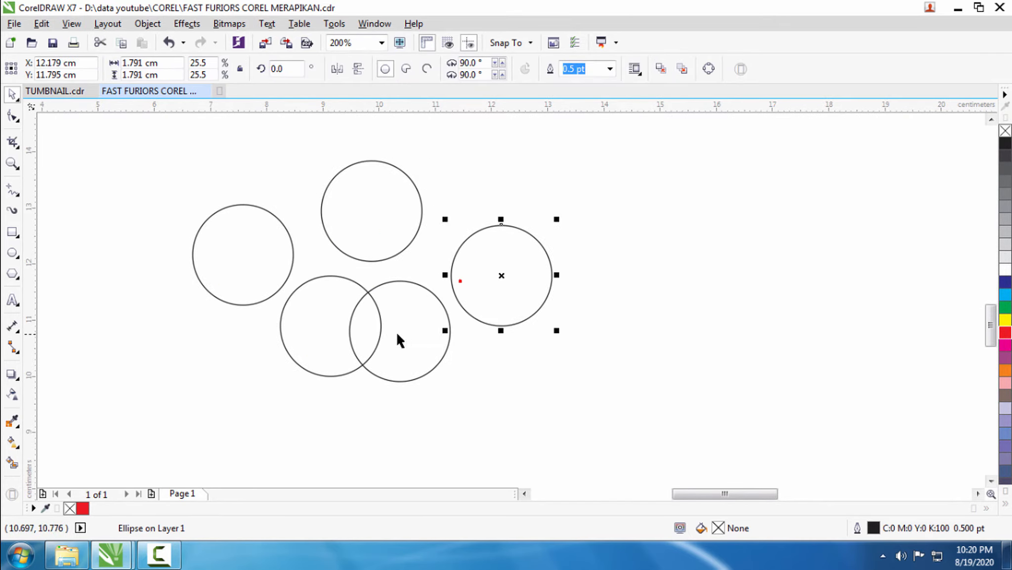
left_click_drag(398, 339, 456, 369)
left_click(641, 336)
- Align the clustered circles' centers on one horizontal line
scroll(452, 289, "down", 2)
left_click_drag(249, 218, 588, 386)
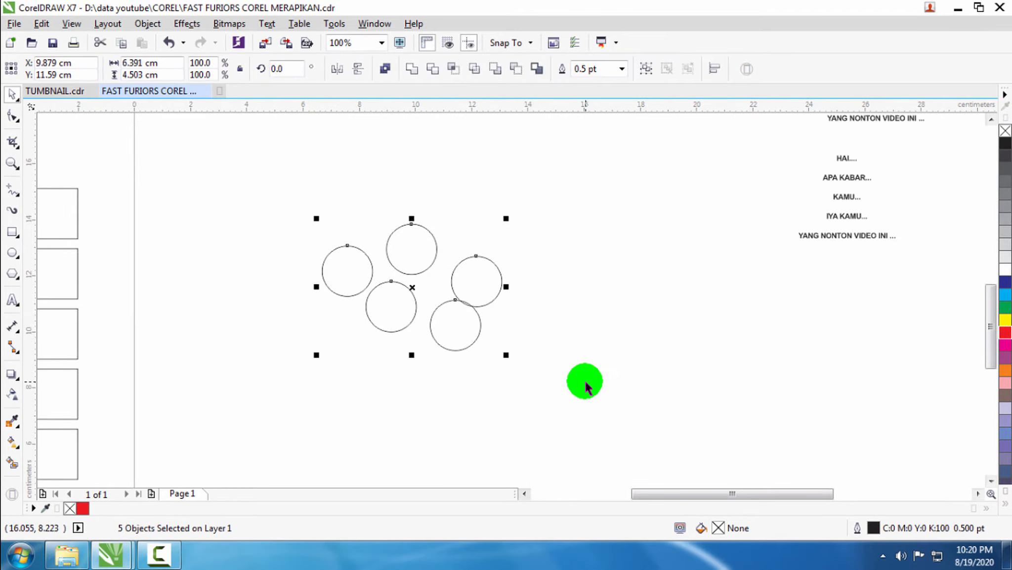
key("e")
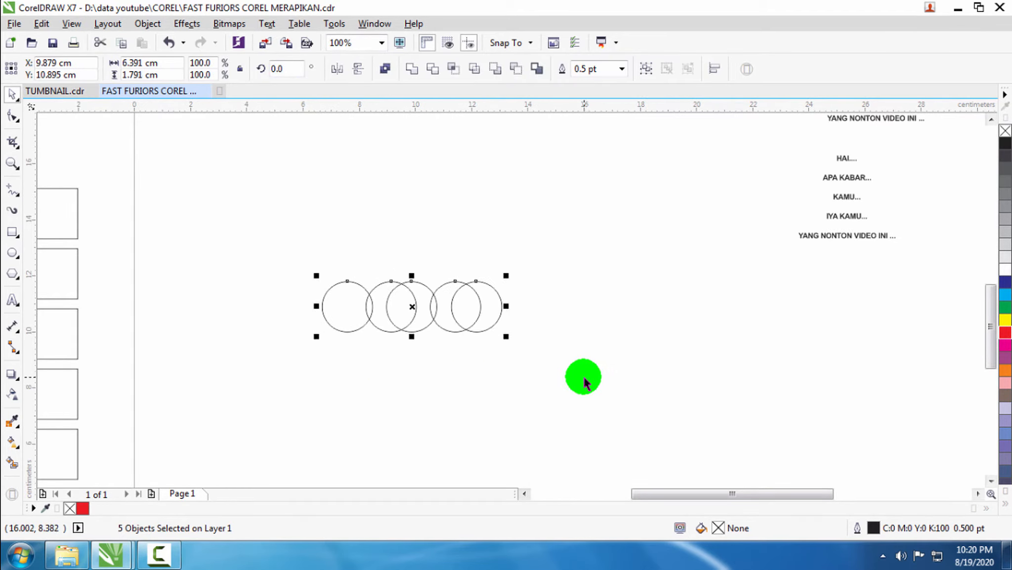
left_click(584, 378)
- Move three of the overlapping circles above and below the row to form a rough vertical arrangement
left_click_drag(482, 312, 378, 376)
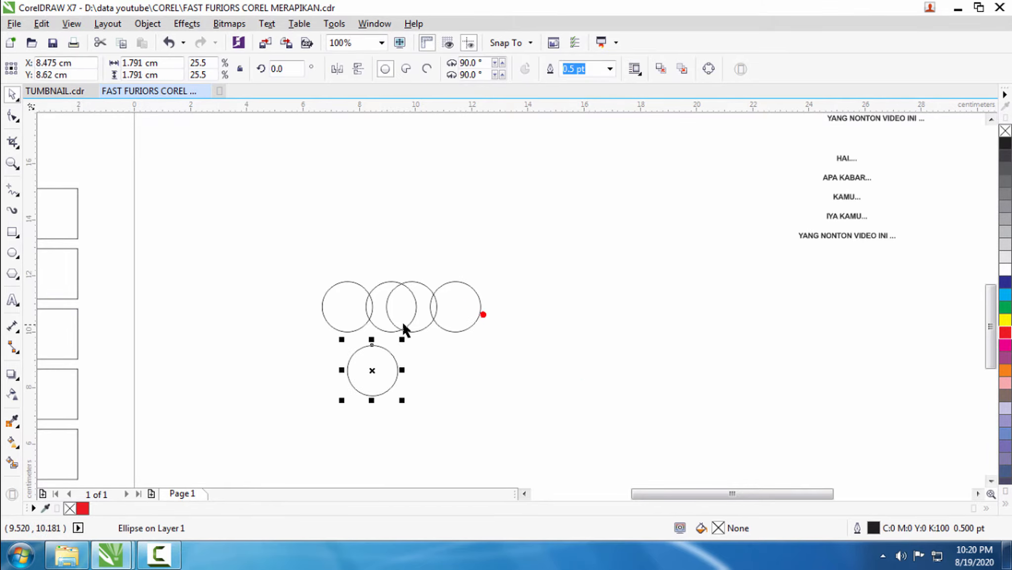
left_click_drag(409, 310, 398, 257)
left_click_drag(464, 322, 409, 412)
left_click(476, 358)
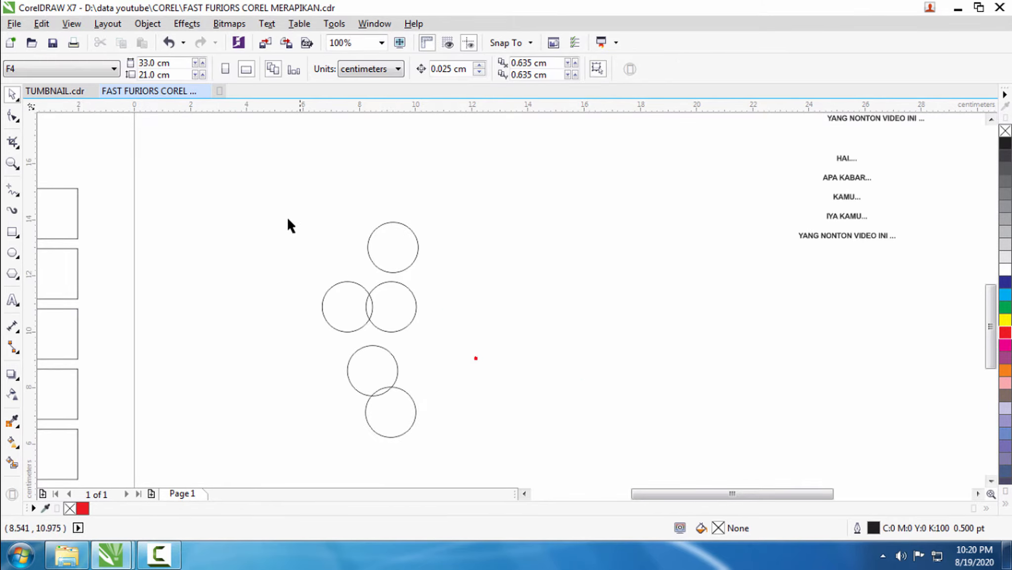
- Align the five circles' centers into one vertical column and distribute them with equal vertical spacing
left_click_drag(509, 472, 507, 467)
key("c")
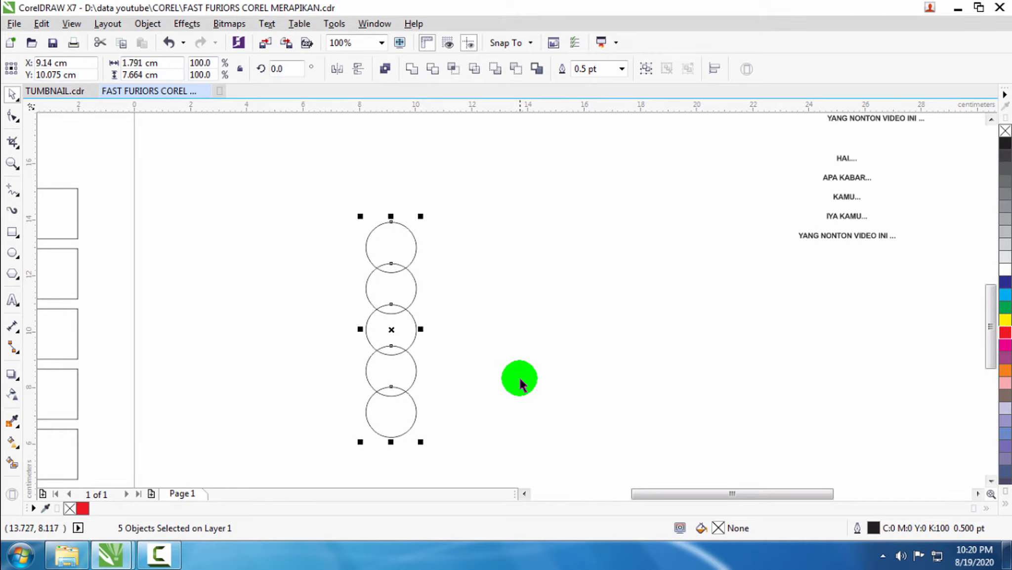
left_click(520, 383)
- Move the column of five circles to the page's left edge, beside the column of rectangles
scroll(407, 278, "down", 2)
left_click_drag(363, 231, 500, 414)
left_click_drag(398, 297, 288, 290)
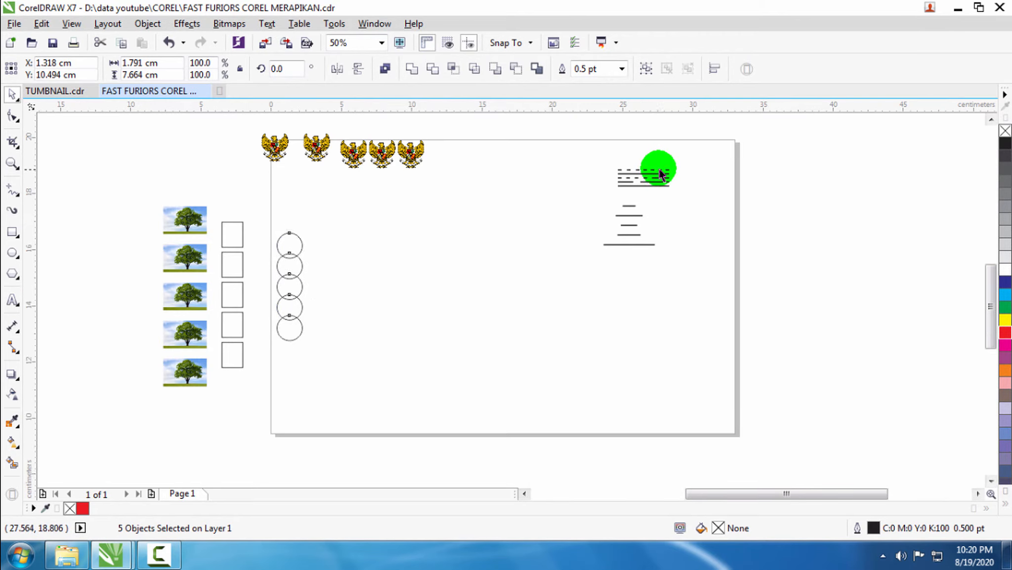
- Set the text alignment of the force-justified five-line text block to None
scroll(659, 174, "up", 4)
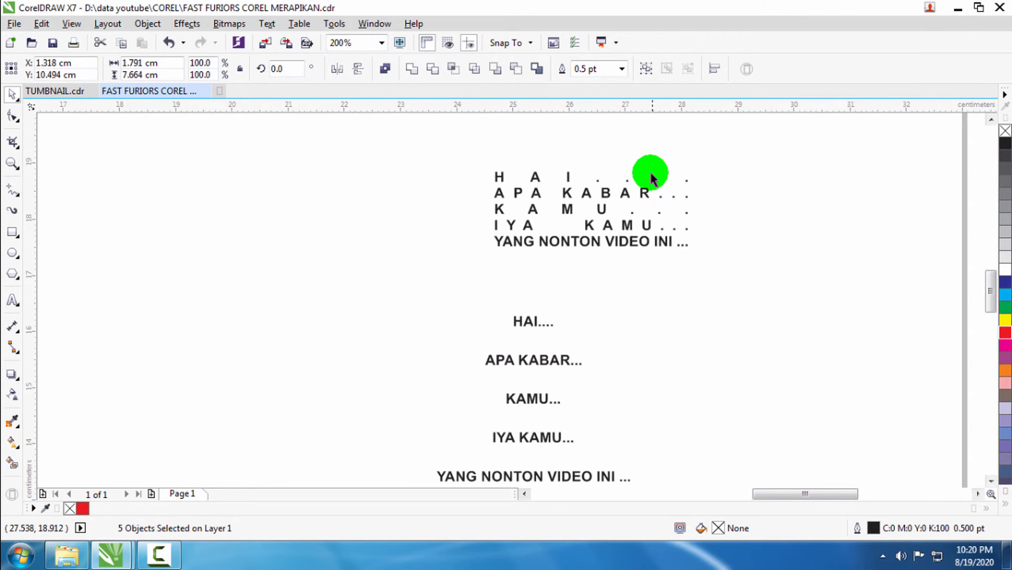
left_click(568, 184)
left_click(570, 173)
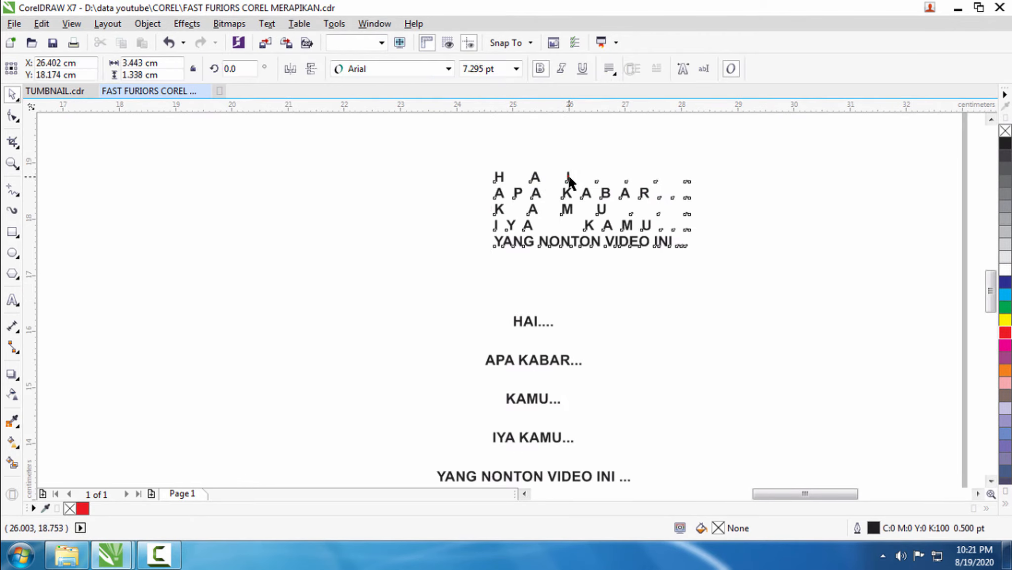
left_click(610, 69)
left_click(617, 88)
left_click(495, 204)
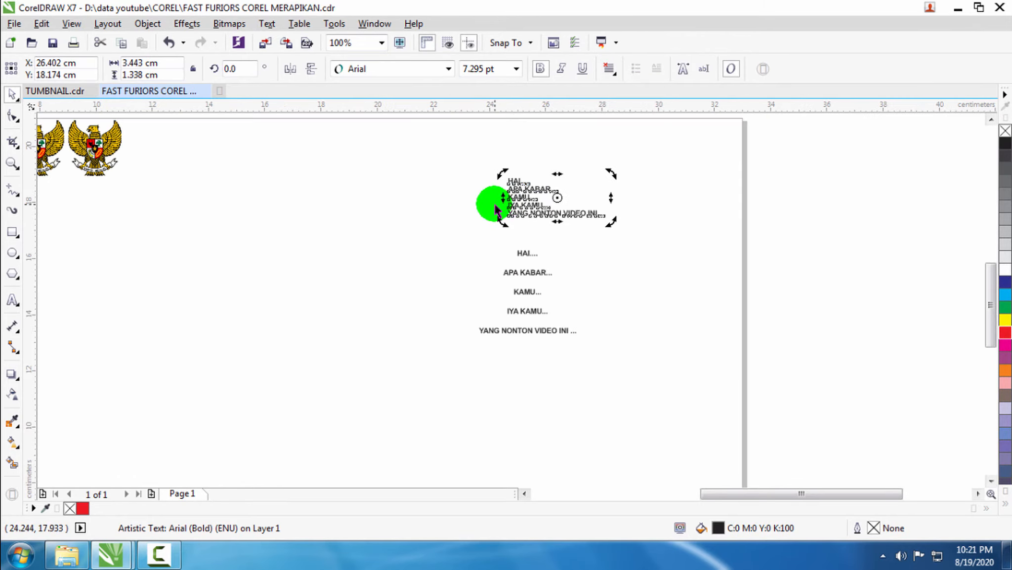
- Nudge the upper five-line text block slightly upward
scroll(623, 281, "down", 2)
scroll(558, 186, "up", 2)
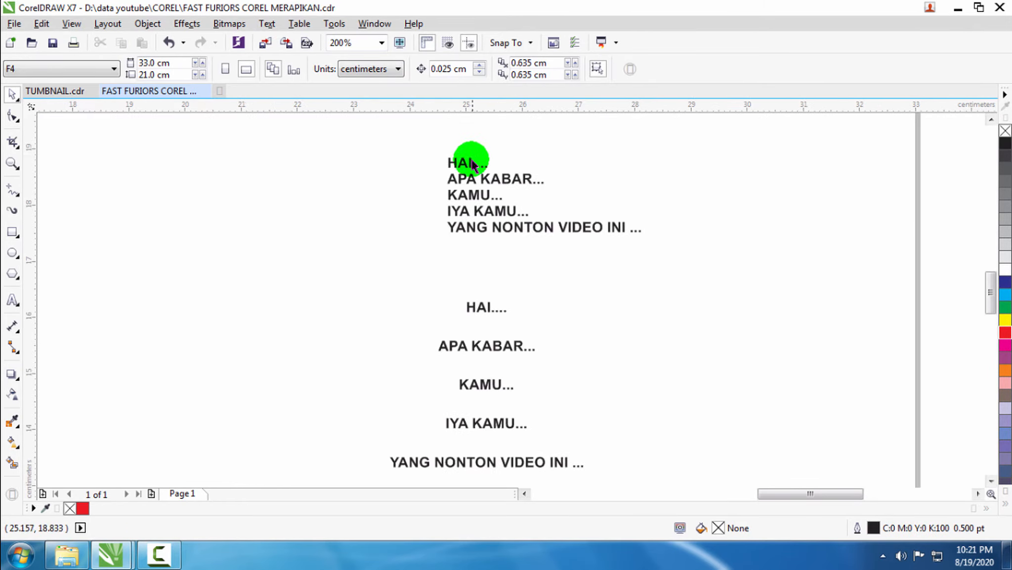
left_click(493, 200)
scroll(493, 199, "up", 1)
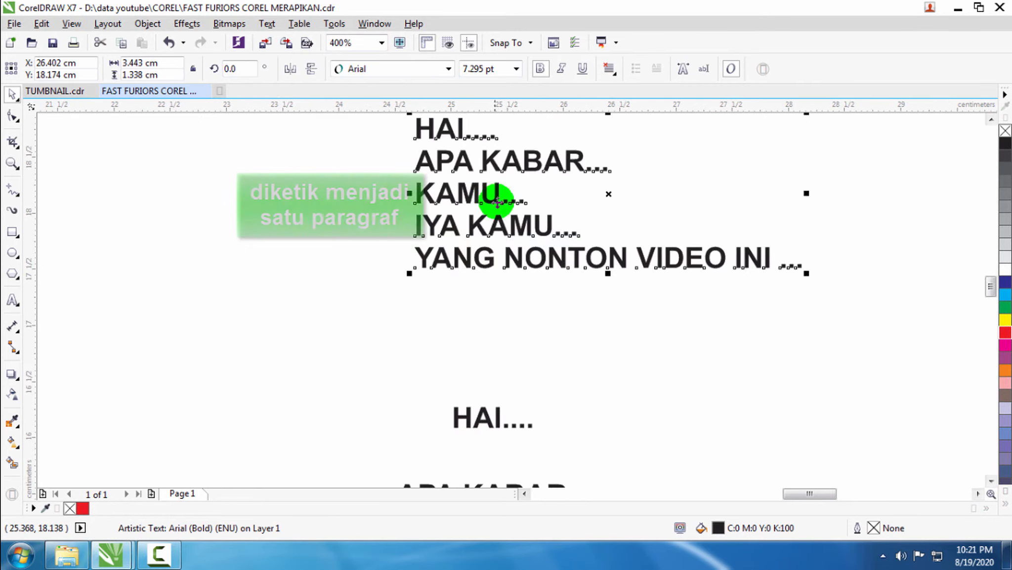
scroll(514, 196, "down", 1)
left_click_drag(501, 226, 500, 315)
- Move the five separate text lines below the paragraph sideways to uneven positions
left_click(493, 311)
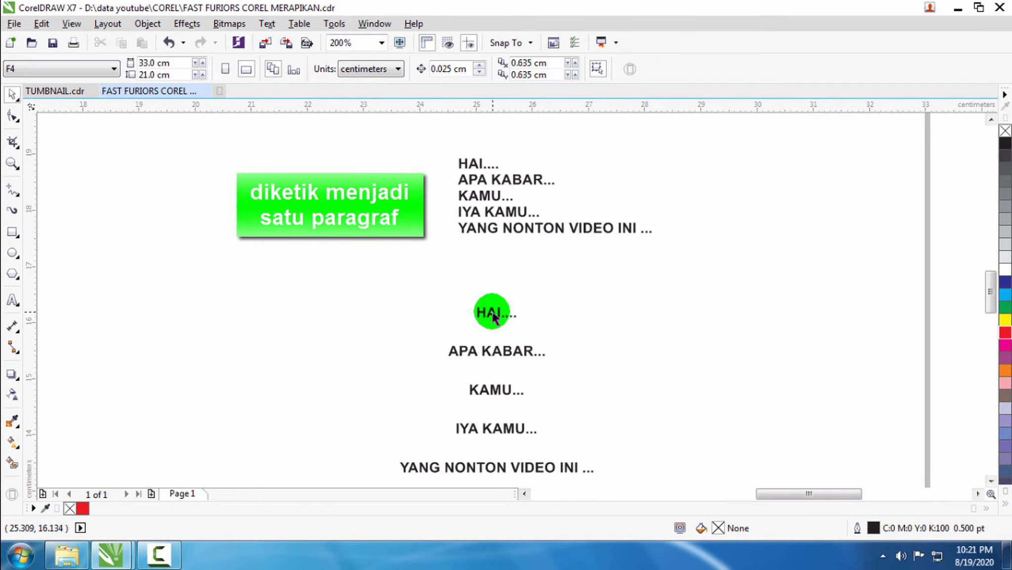
left_click_drag(577, 352, 576, 350)
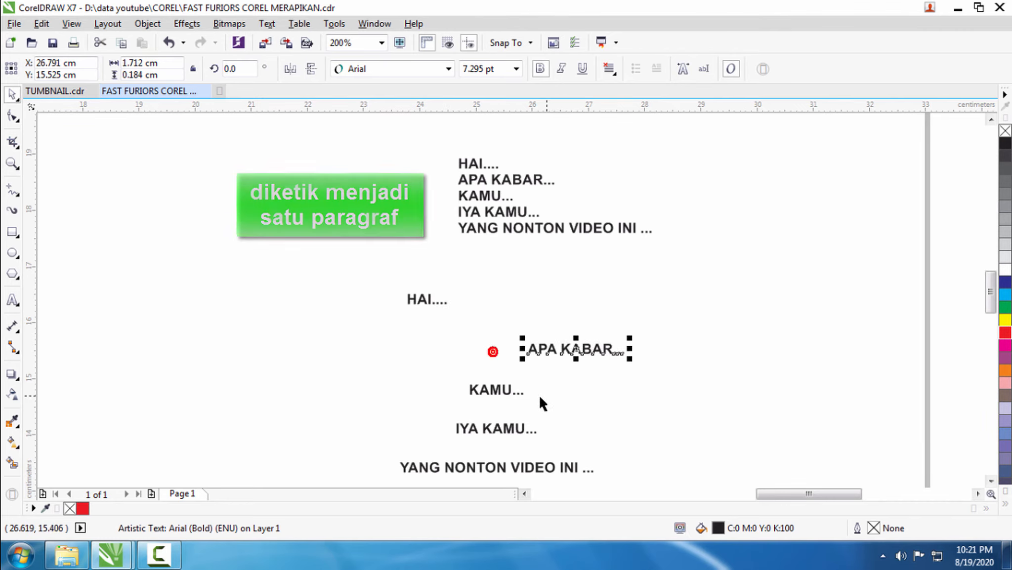
left_click_drag(487, 390, 514, 389)
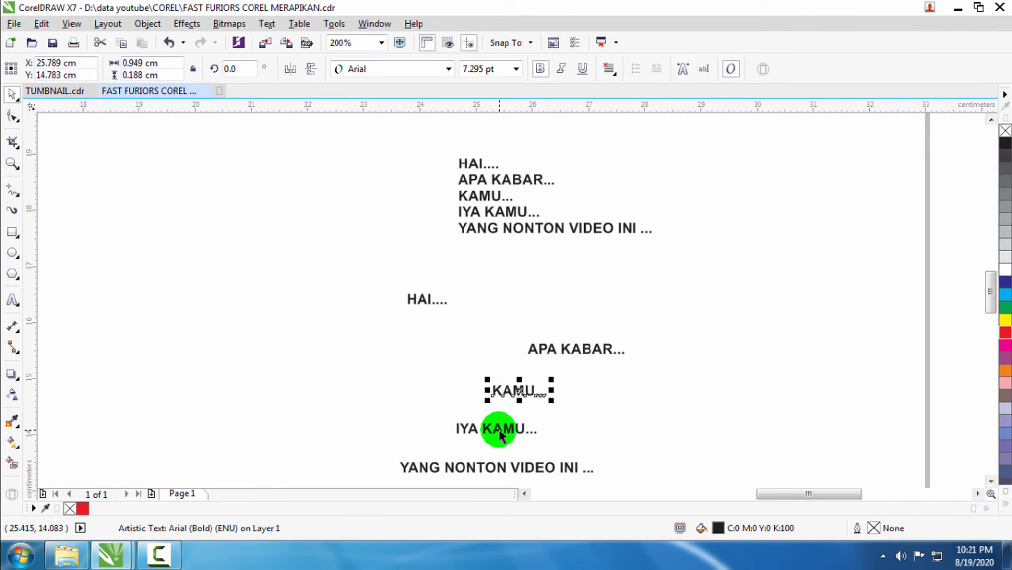
left_click_drag(499, 432, 524, 429)
left_click_drag(515, 472, 535, 470)
left_click(618, 339)
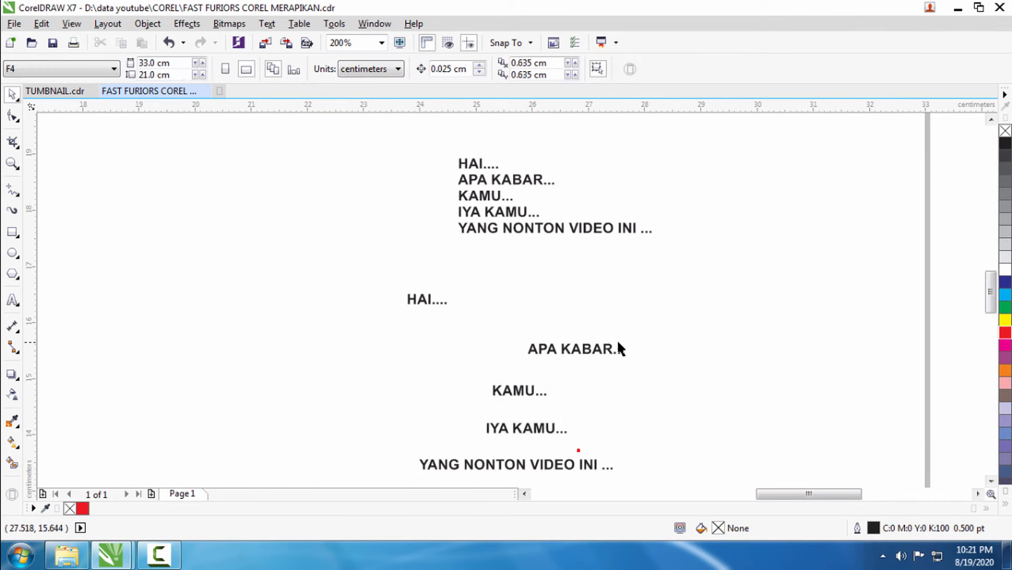
- Set the upper five-line text block's alignment to Left and then to Center
scroll(618, 339, "down", 2)
left_click(408, 149)
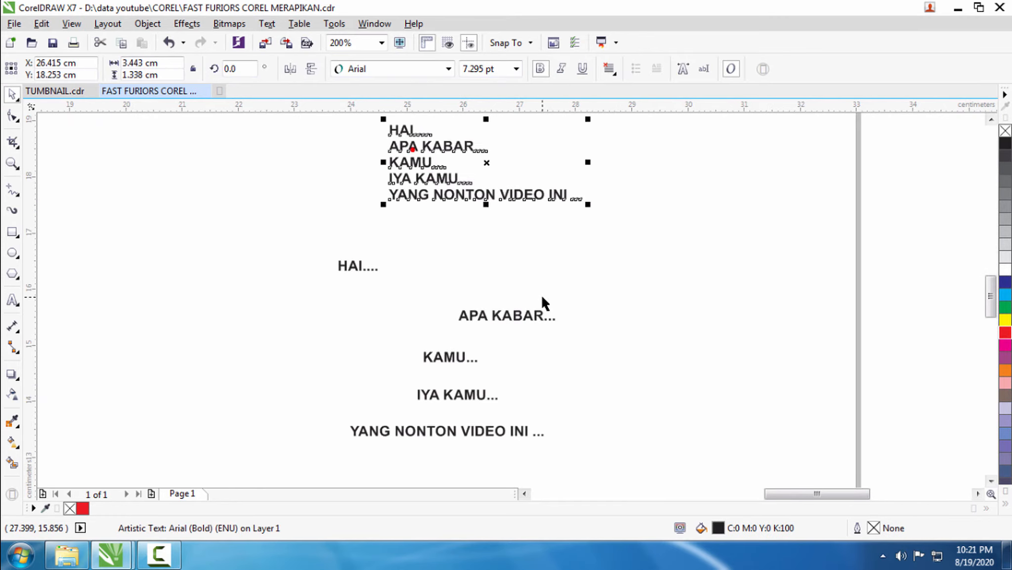
scroll(540, 294, "down", 1)
scroll(508, 233, "up", 1)
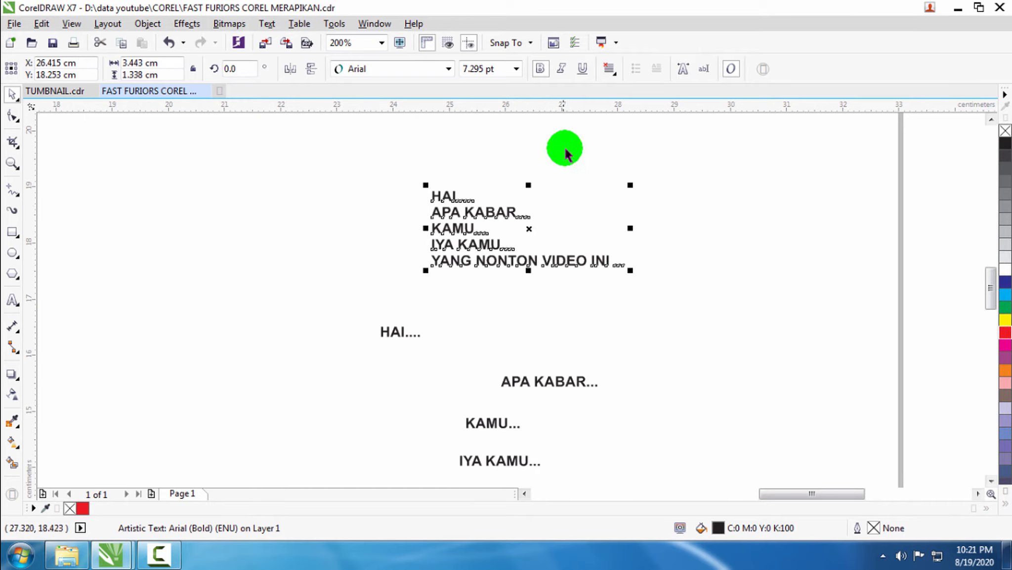
left_click(613, 71)
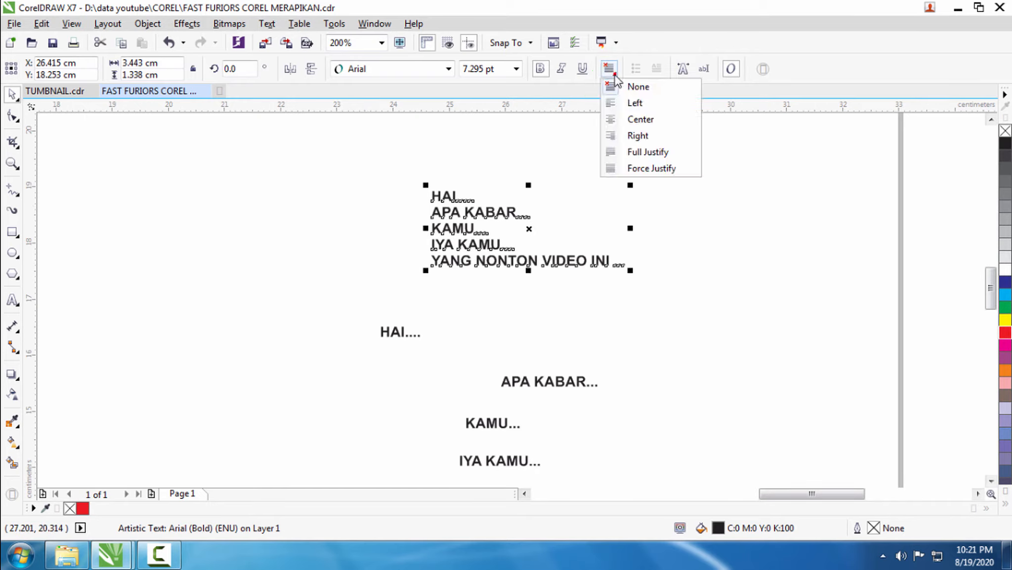
left_click(628, 104)
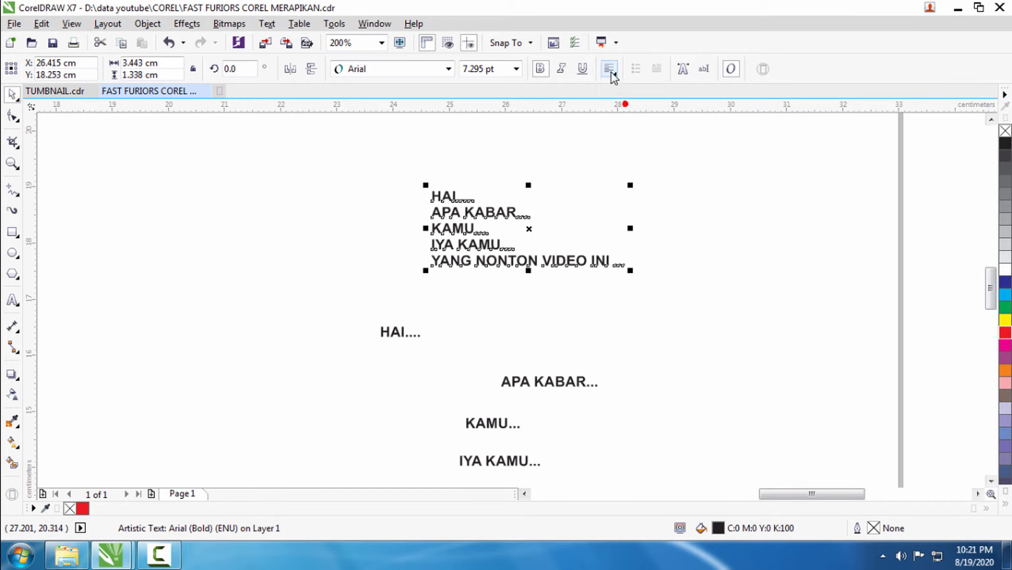
left_click(612, 73)
left_click(624, 118)
- Set the upper five-line text block's alignment to Right and then to Full Justify
left_click(611, 73)
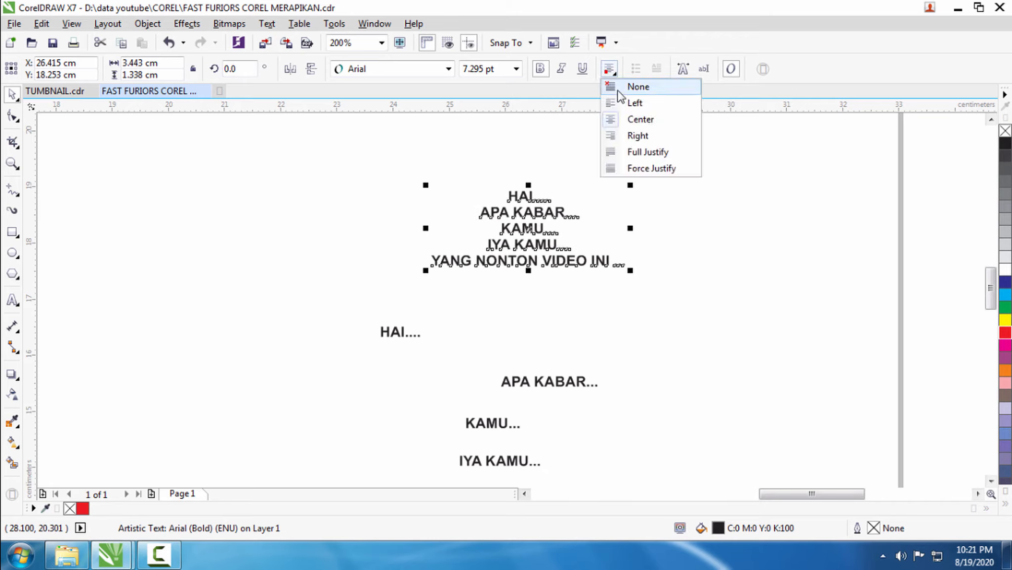
left_click(637, 129)
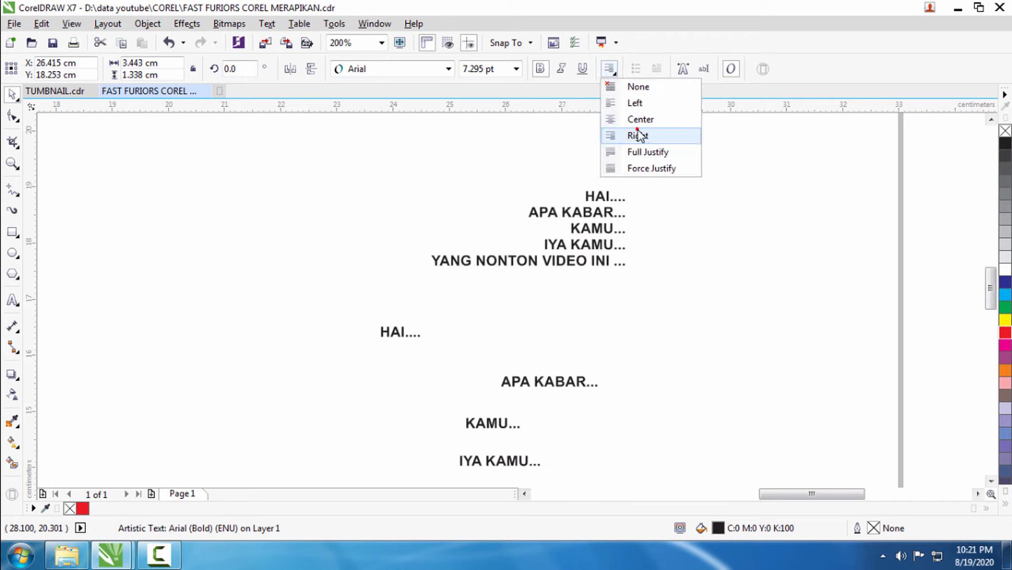
left_click(611, 71)
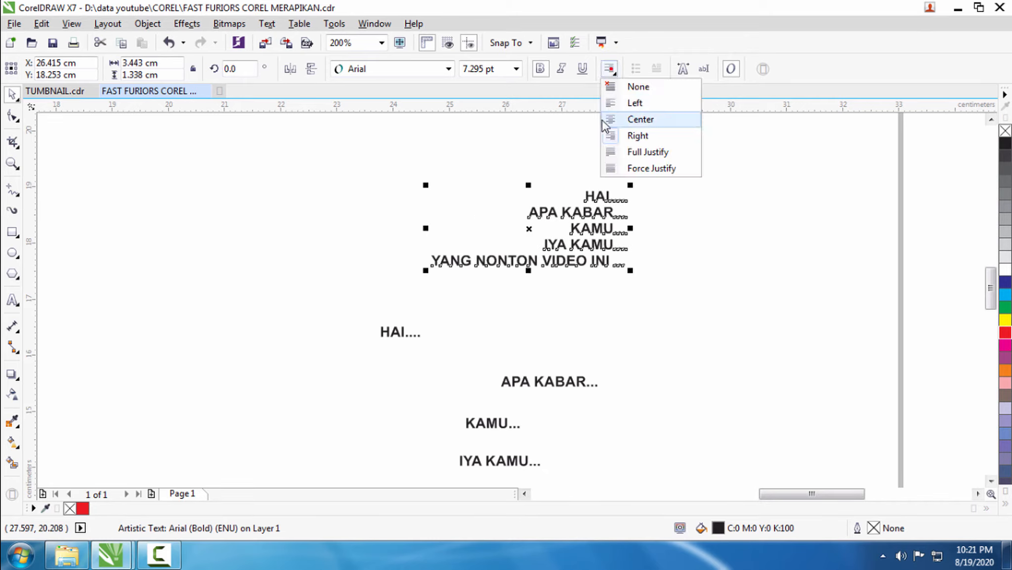
left_click(644, 153)
left_click(666, 237)
left_click(545, 220)
left_click(549, 225)
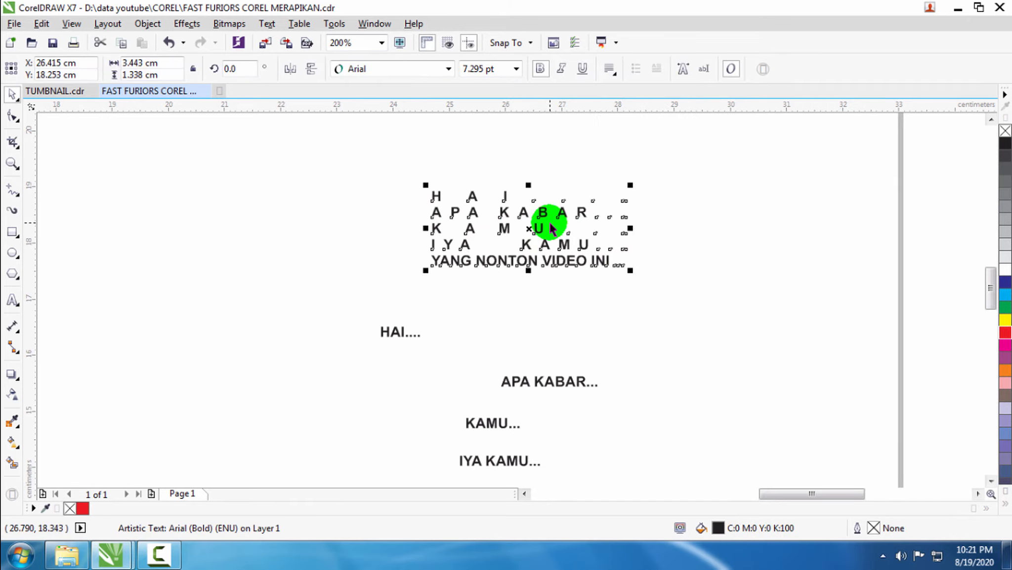
- Move the fully justified text block upward, away from the five separate text lines
scroll(549, 225, "down", 1)
left_click_drag(552, 214, 549, 174)
left_click(518, 296)
scroll(565, 355, "up", 1)
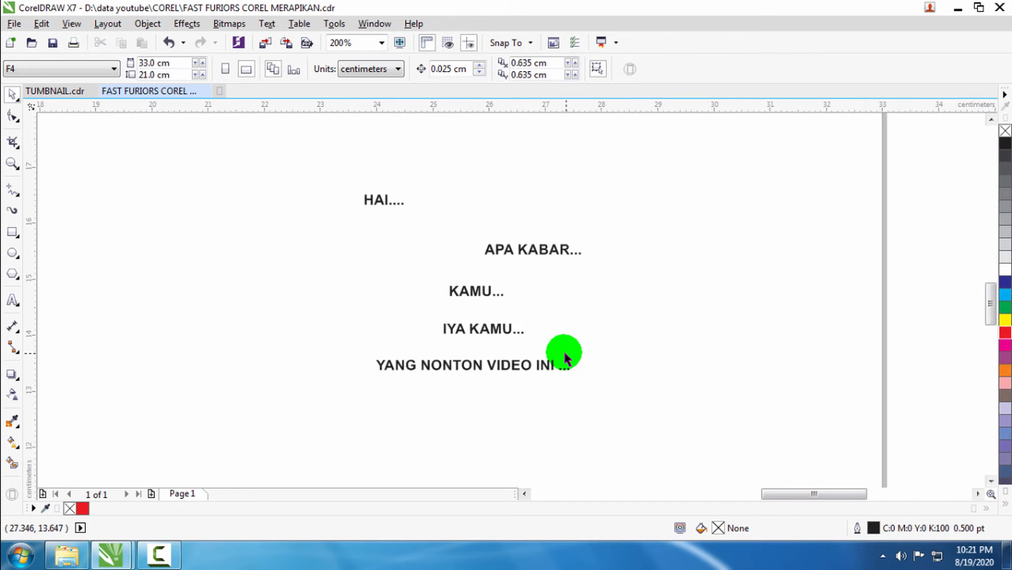
- Move the separate "HAI...." line close above "APA KABAR..." and align all five separate text lines on a common vertical center
left_click_drag(366, 196, 477, 209)
left_click(369, 251)
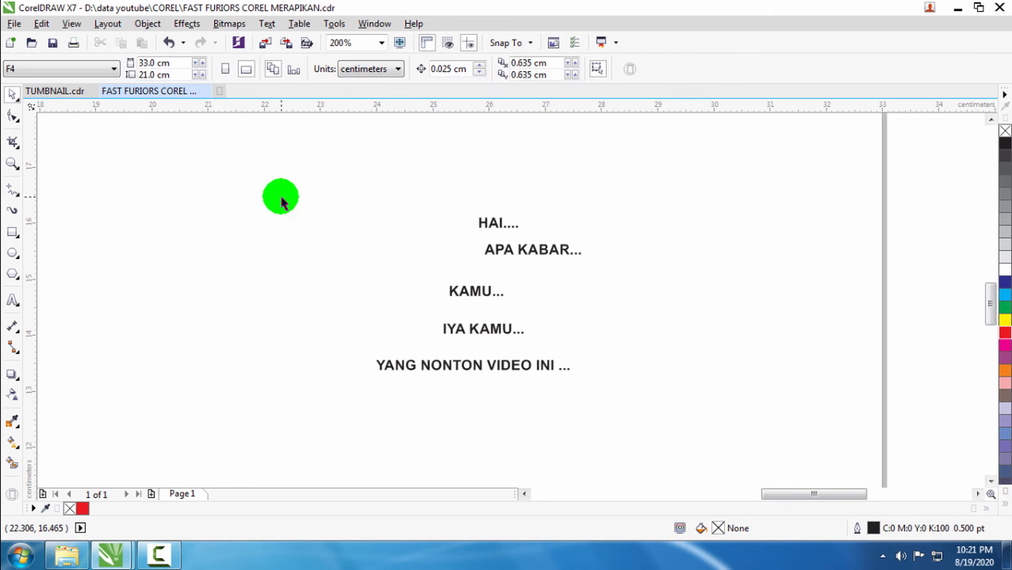
left_click_drag(276, 187, 682, 400)
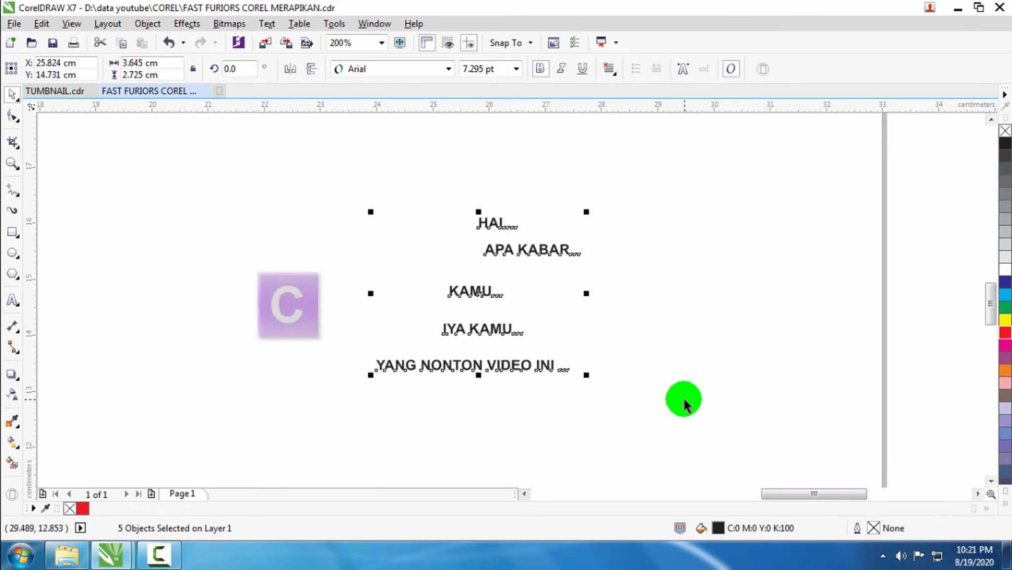
key("c")
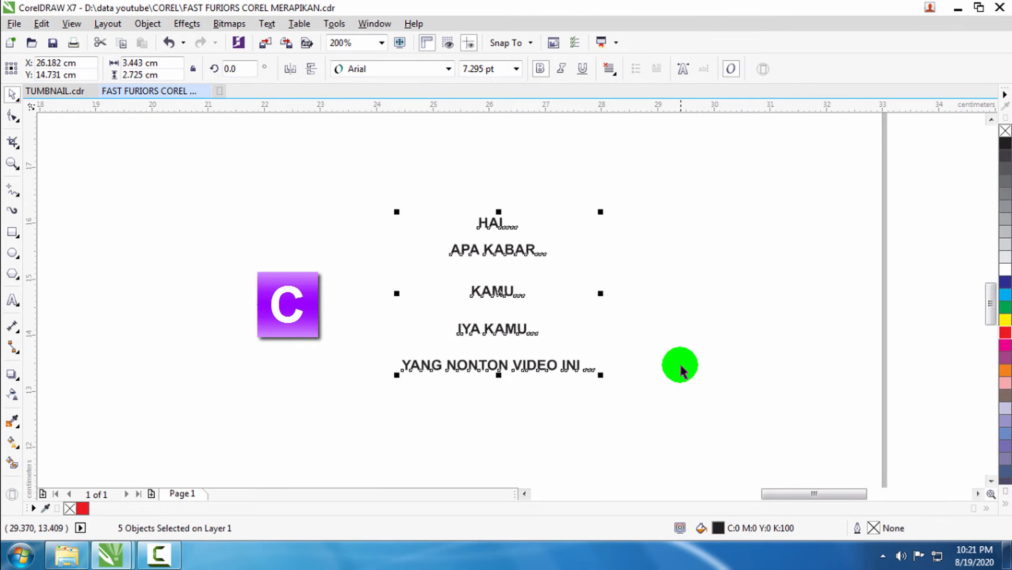
left_click(681, 365)
left_click_drag(513, 324, 535, 298)
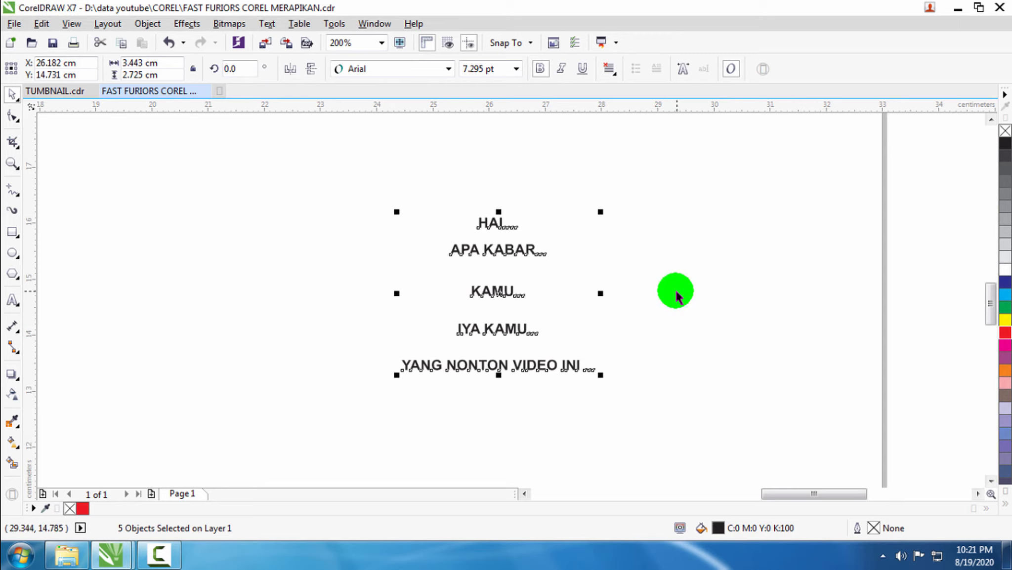
- Align the five separate text lines to their right edges, to their left edges and to the right again
key("r")
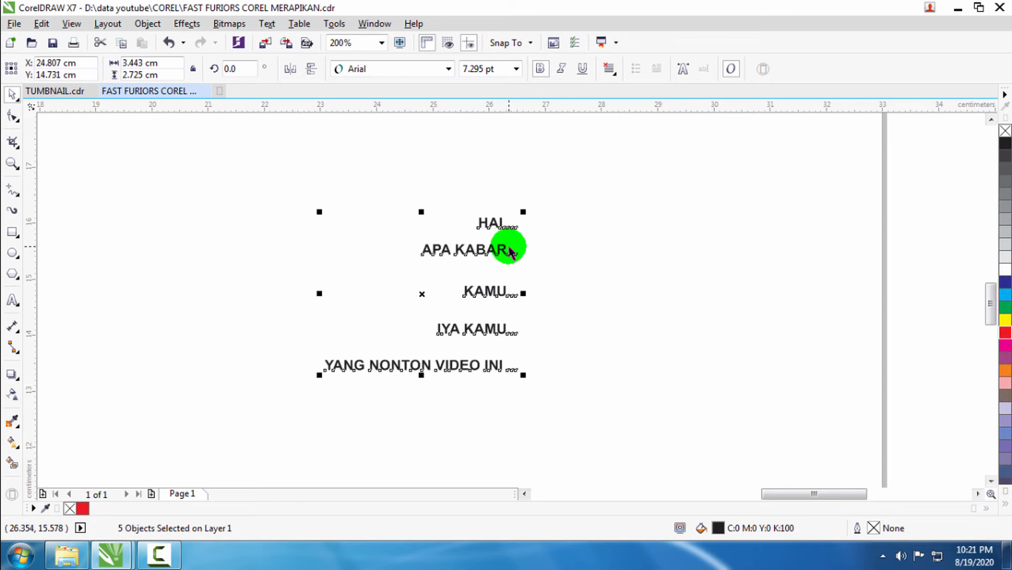
key("l")
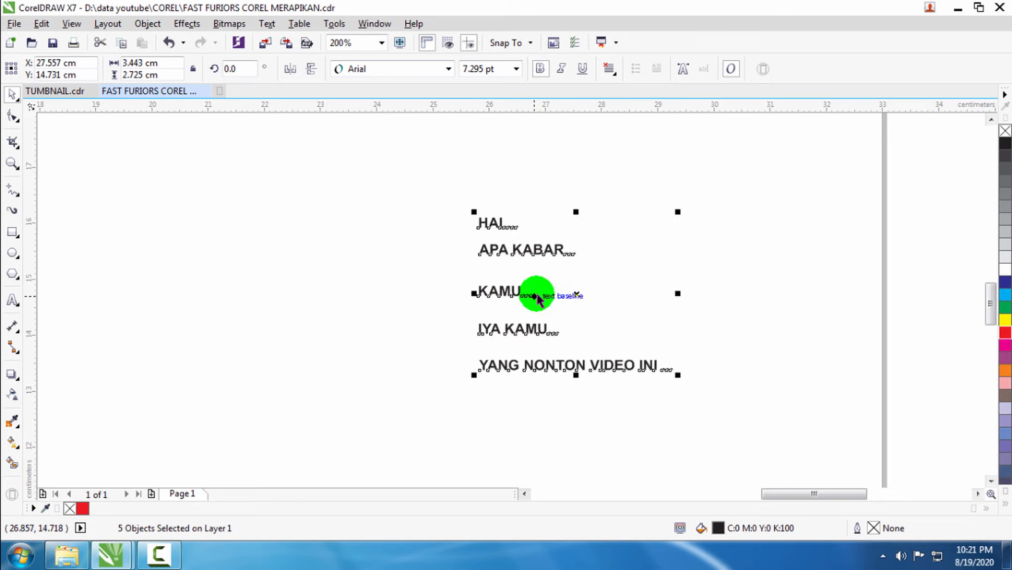
key("r")
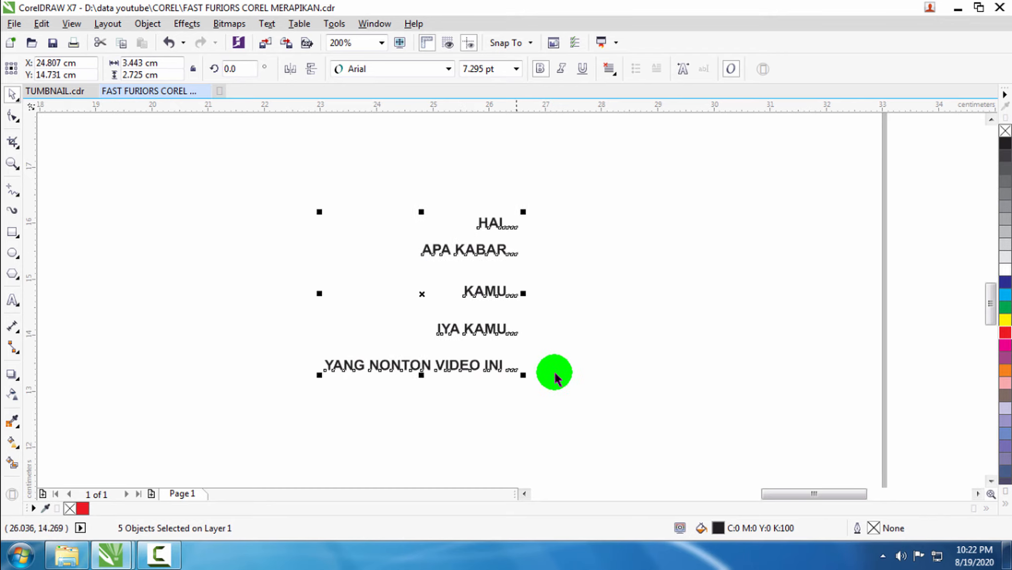
- Reselect all five separate text lines and center-align them with one another again
left_click(602, 384)
left_click_drag(357, 220, 629, 415)
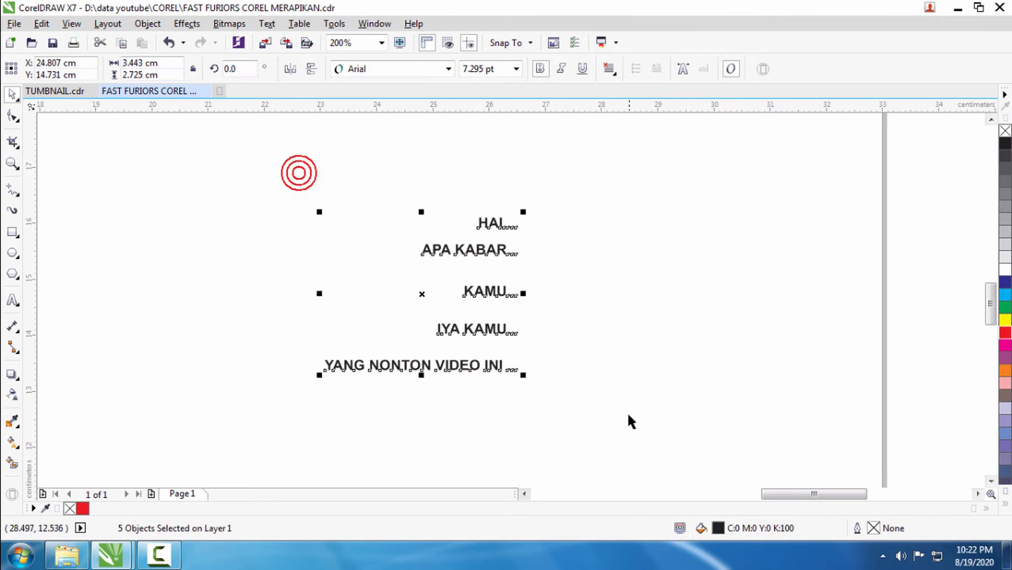
key("c")
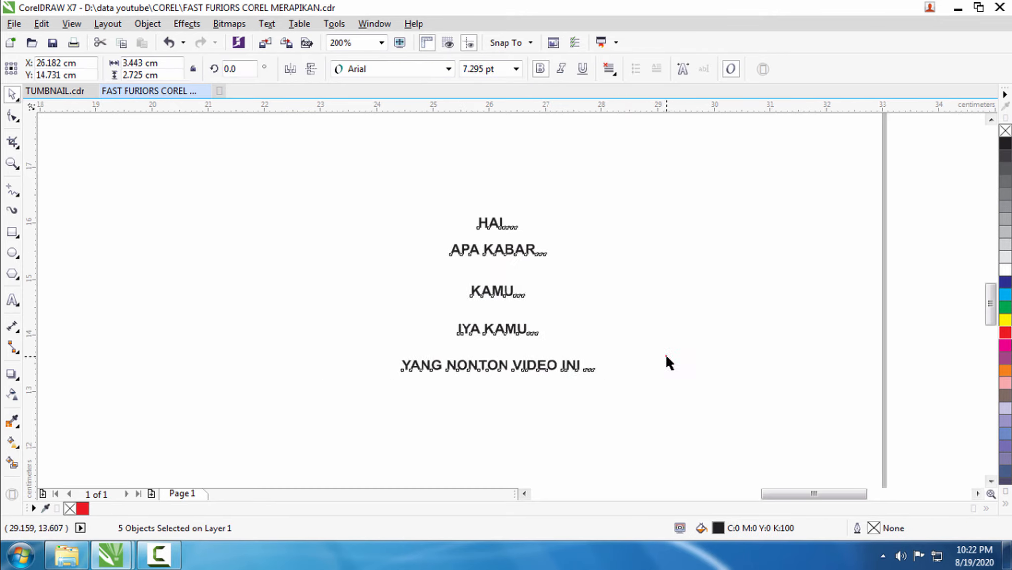
- Distribute the five centered text lines with equal vertical spacing
left_click(666, 353)
left_click_drag(409, 190, 726, 476)
left_click_drag(317, 182, 742, 505)
key("shift+e")
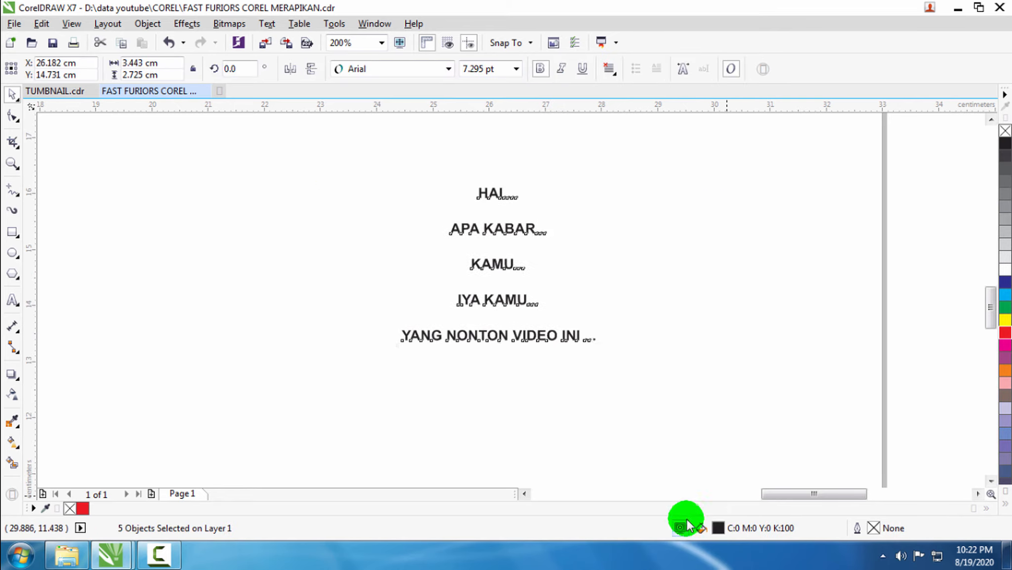
left_click(590, 409)
scroll(470, 226, "up", 1)
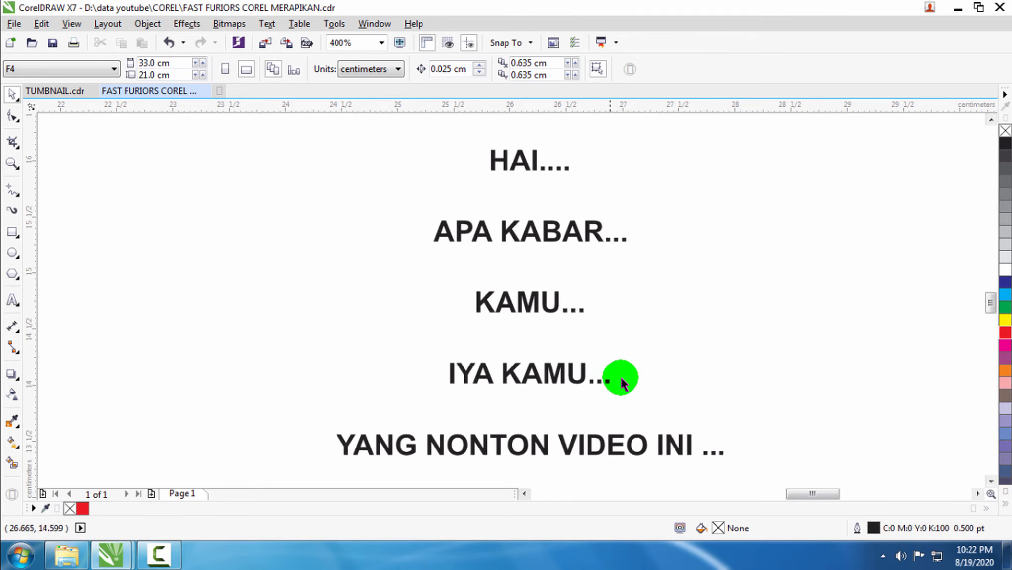
- Correct the misspelled word in the shortcut note above the page to "HORIZONTAL"
scroll(621, 383, "down", 4)
scroll(581, 222, "up", 1)
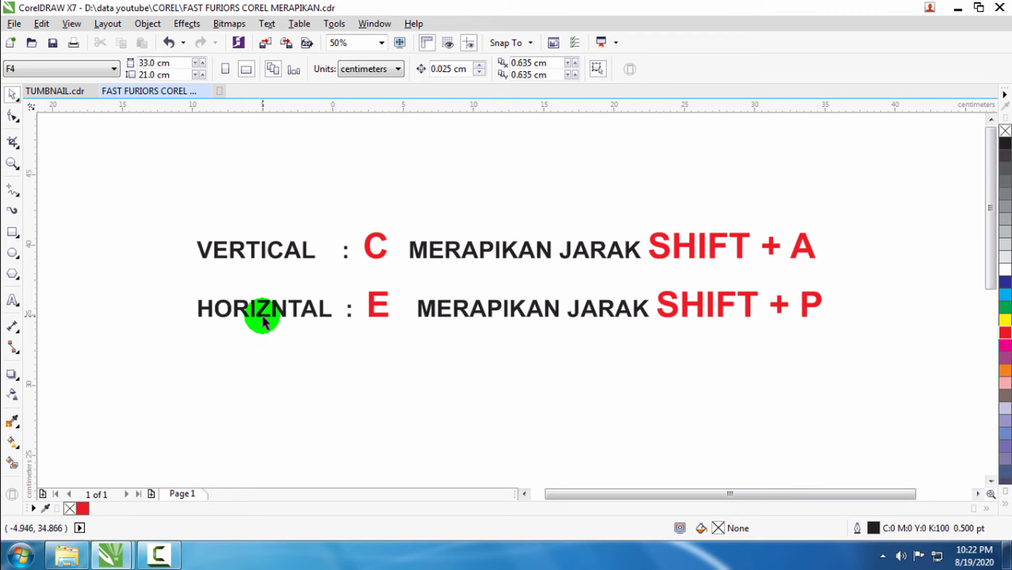
left_click(13, 300)
left_click(272, 311)
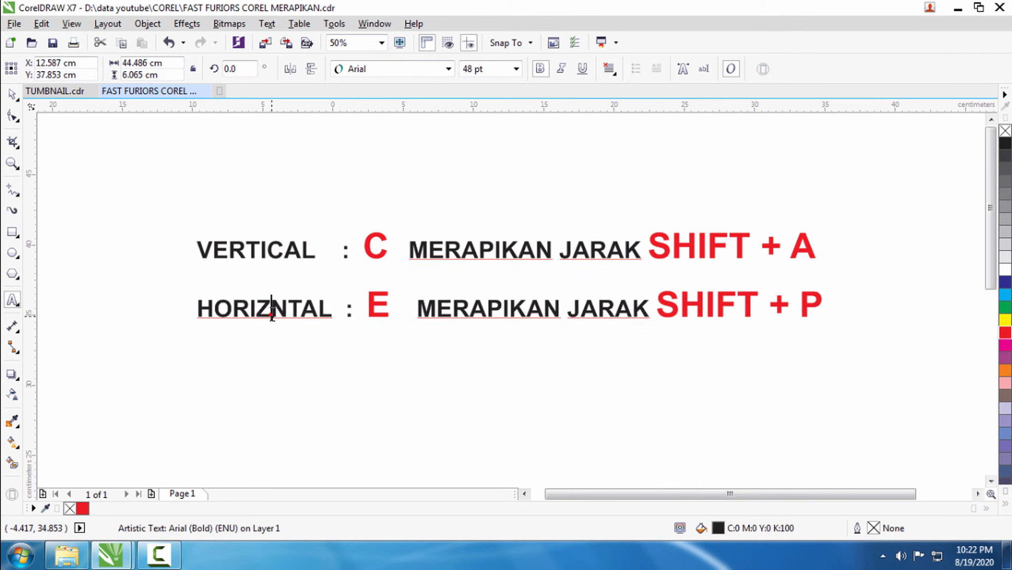
type("O")
left_click(11, 91)
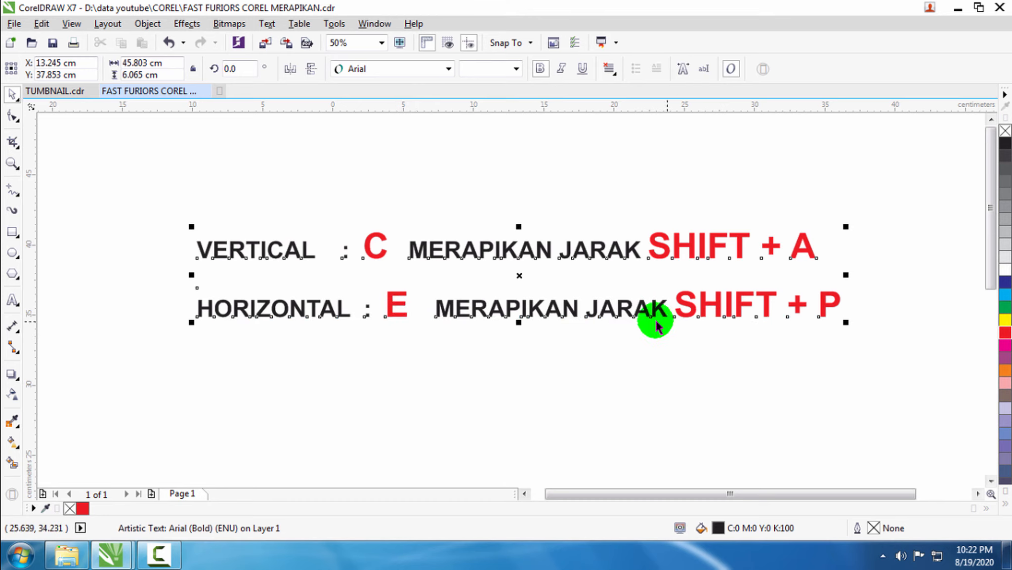
- Scatter the tree pictures beside the page by moving the four lower ones to uneven positions left of the column
scroll(707, 277, "down", 3)
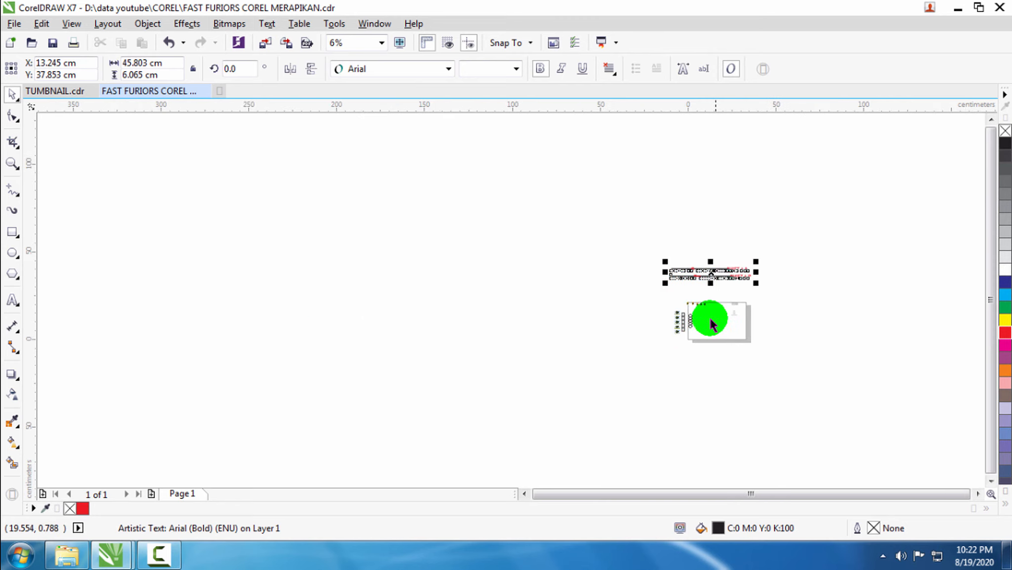
scroll(637, 340, "up", 3)
left_click_drag(562, 316, 452, 320)
left_click_drag(567, 356, 469, 385)
left_click_drag(583, 394, 564, 376)
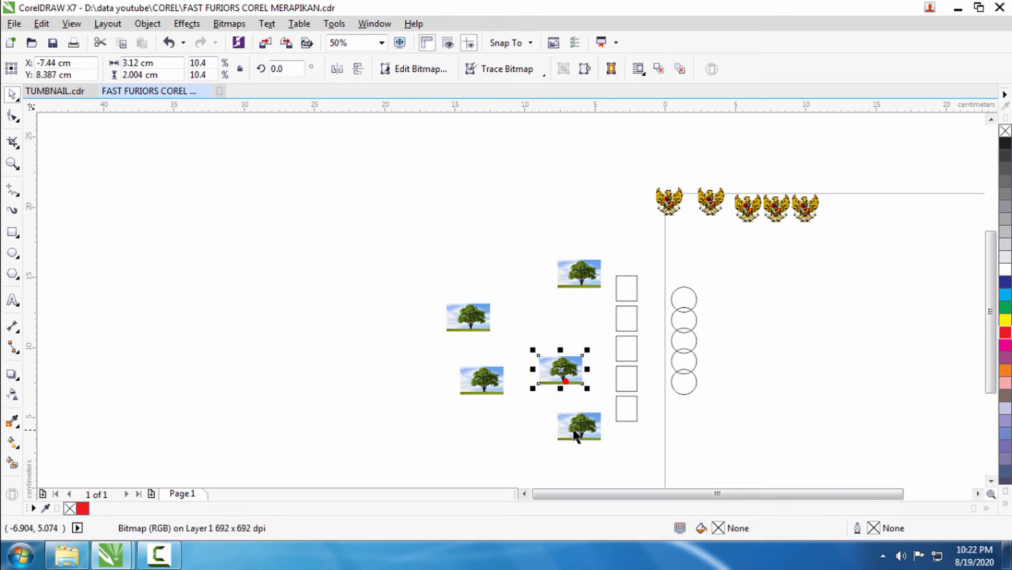
left_click_drag(578, 426, 517, 432)
left_click(386, 335)
- Select the five scattered tree pictures, center-align them in a column and distribute them with equal vertical spacing
left_click_drag(361, 237, 418, 286)
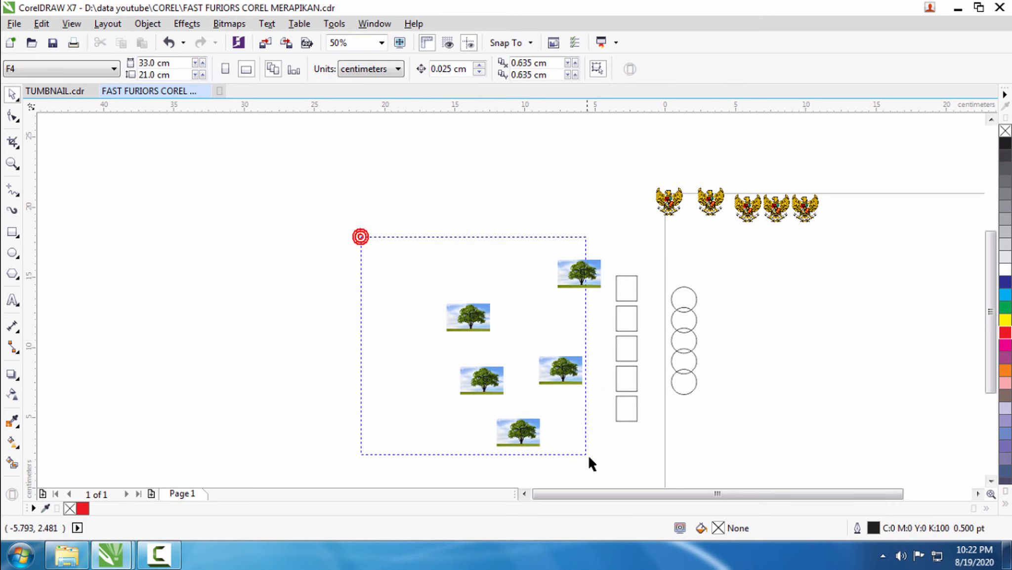
left_click_drag(588, 457, 604, 469)
scroll(606, 420, "up", 2)
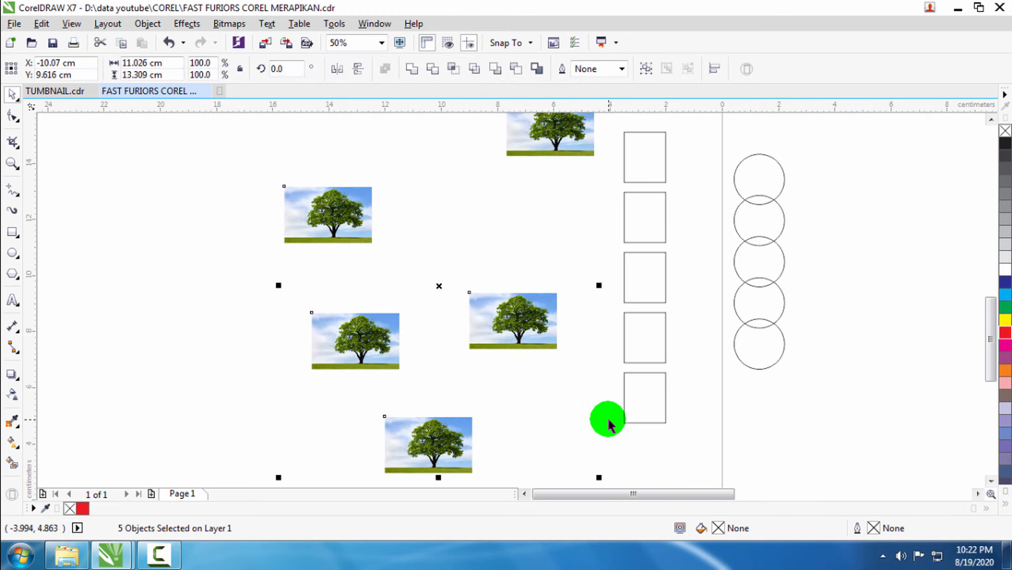
scroll(596, 350, "down", 2)
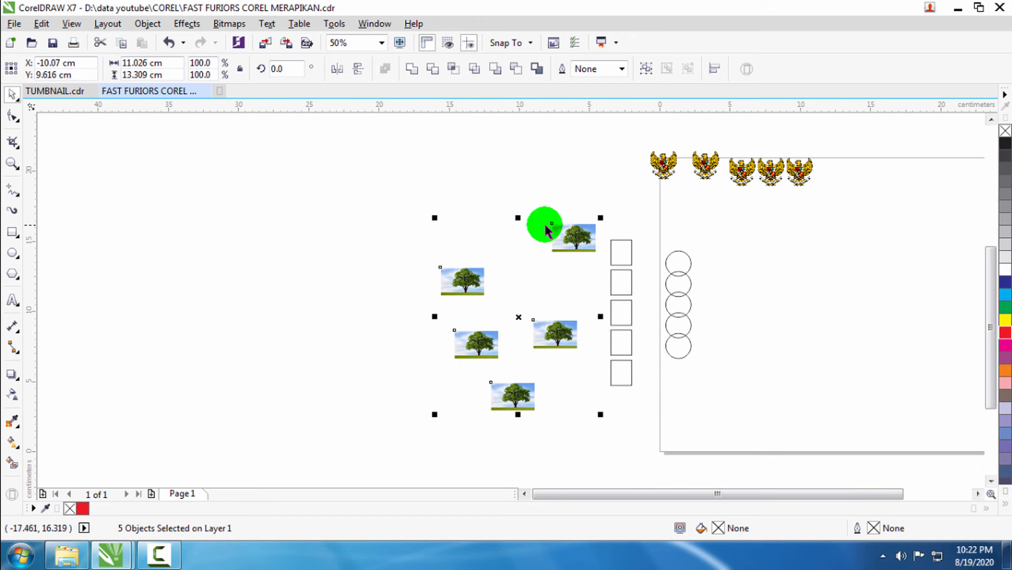
key("c")
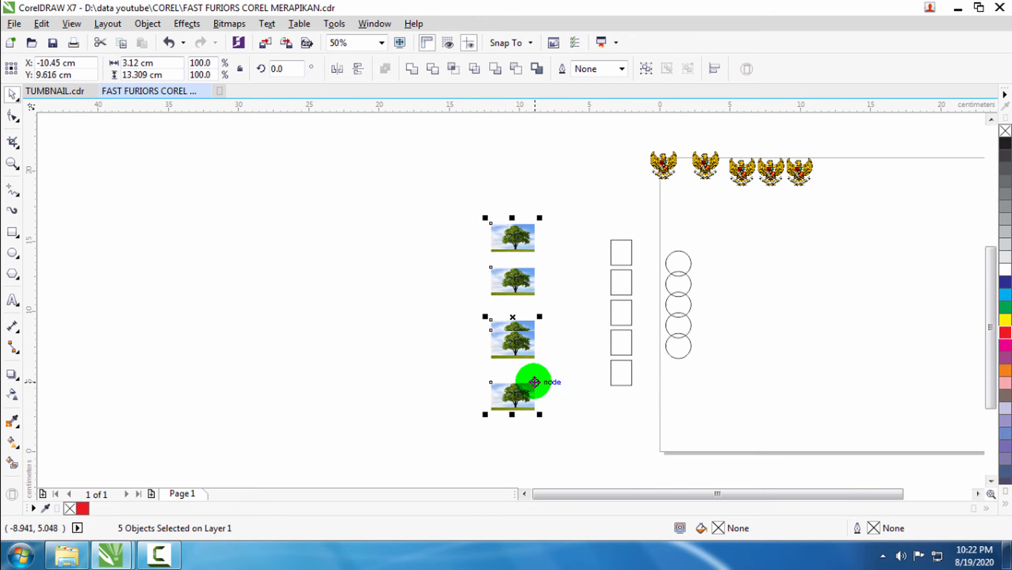
key("shift+e")
left_click(547, 362)
scroll(519, 317, "up", 1)
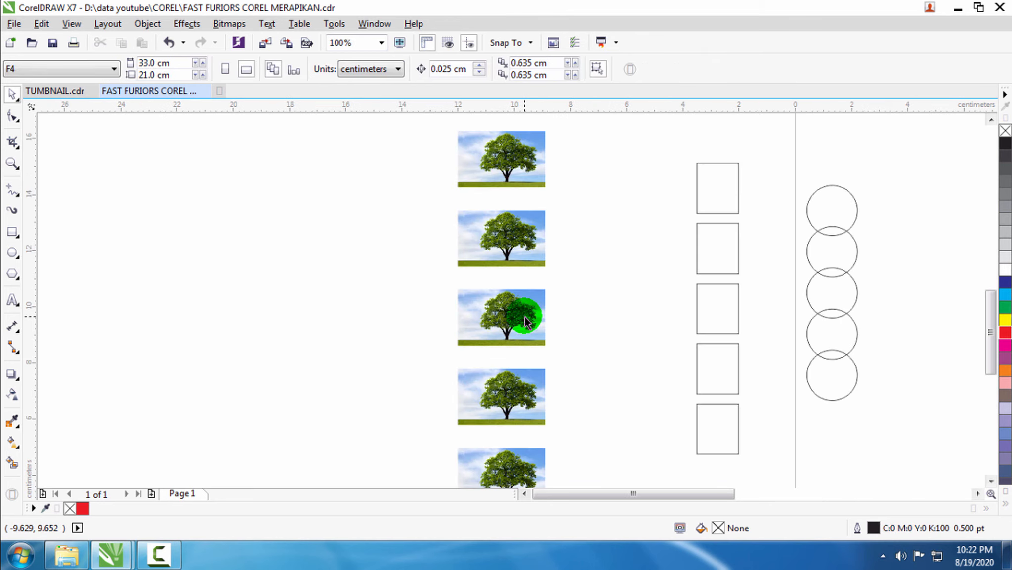
scroll(521, 307, "down", 1)
- Scatter the row of eagle emblems by moving the second to fifth ones to uneven heights and spacings
scroll(558, 336, "down", 1)
scroll(645, 265, "up", 2)
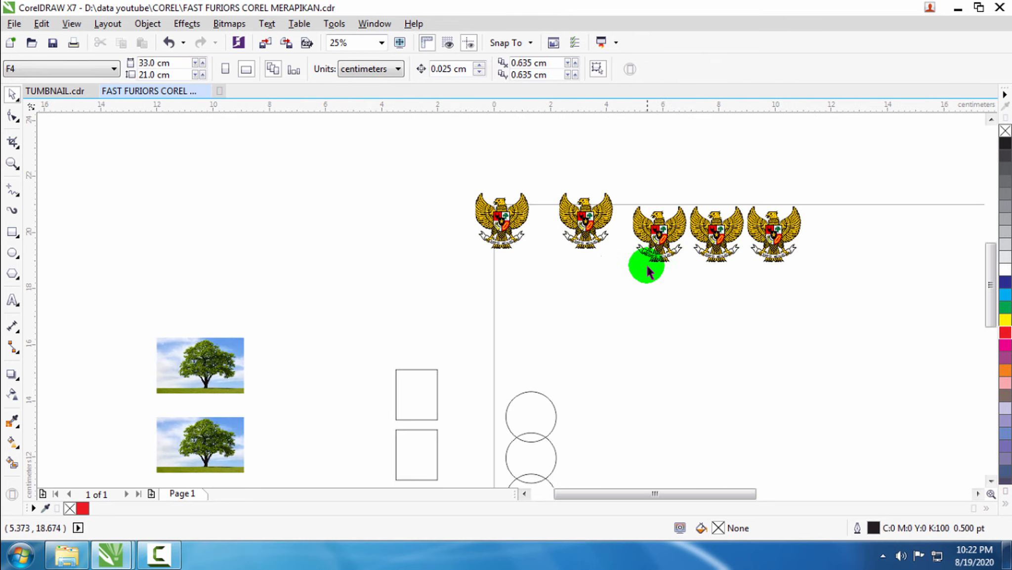
left_click_drag(590, 237, 594, 209)
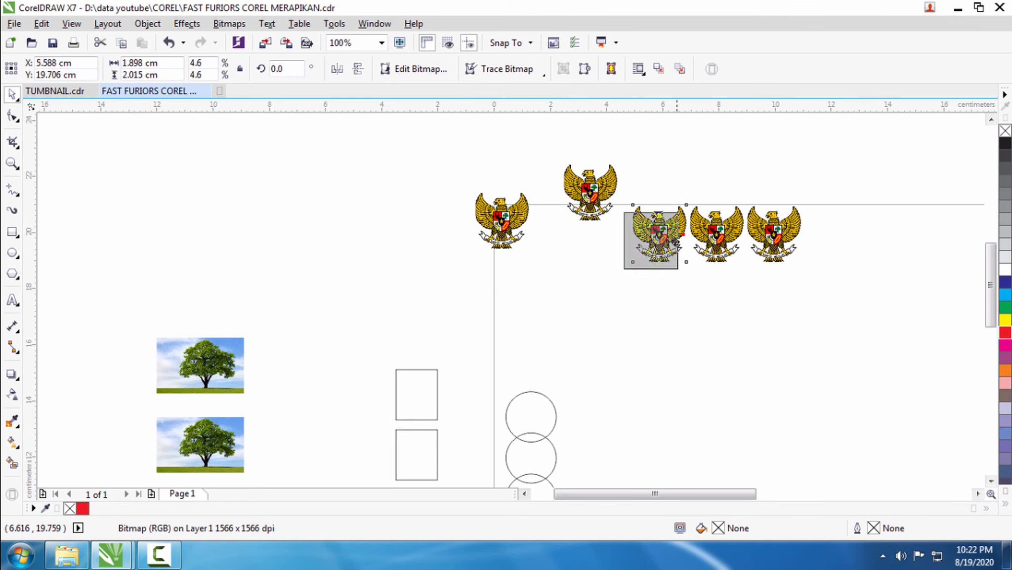
left_click_drag(677, 231, 600, 269)
left_click(713, 212)
left_click_drag(713, 213, 706, 203)
left_click_drag(775, 230, 771, 271)
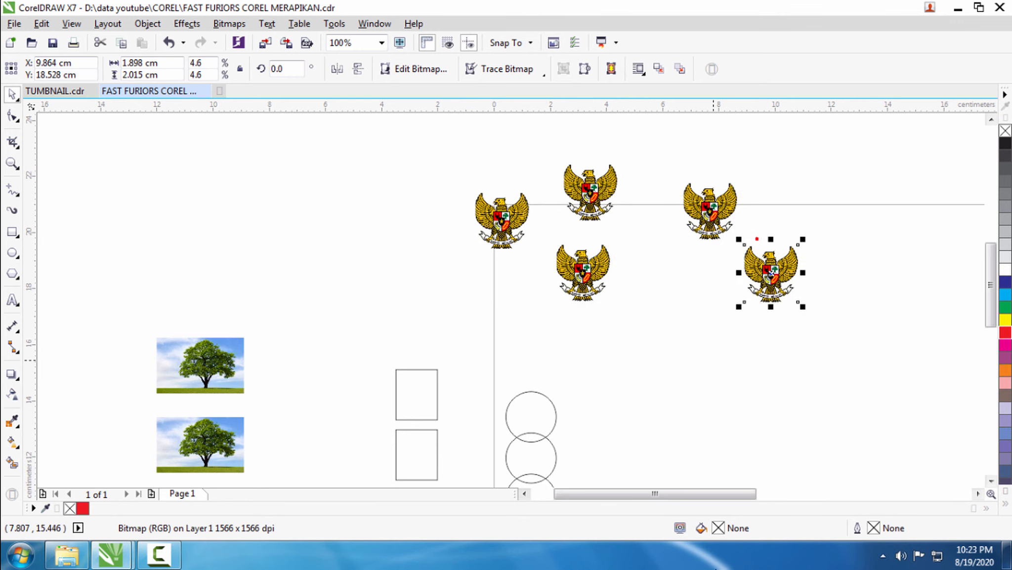
- Align the bottoms of the five scattered eagle emblems and distribute them with equal horizontal spacing
left_click_drag(396, 130, 875, 331)
key("b")
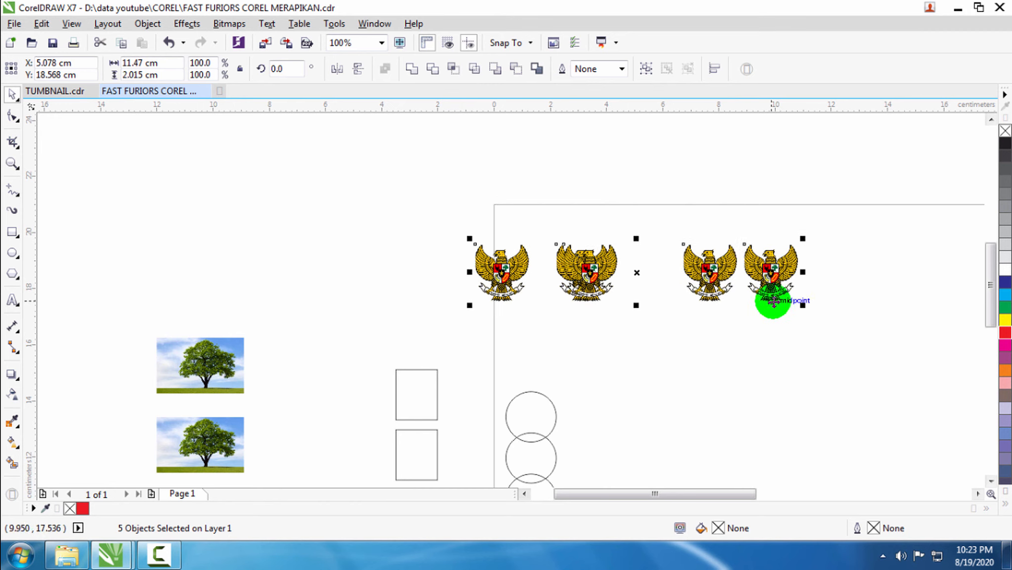
left_click_drag(791, 297, 793, 298)
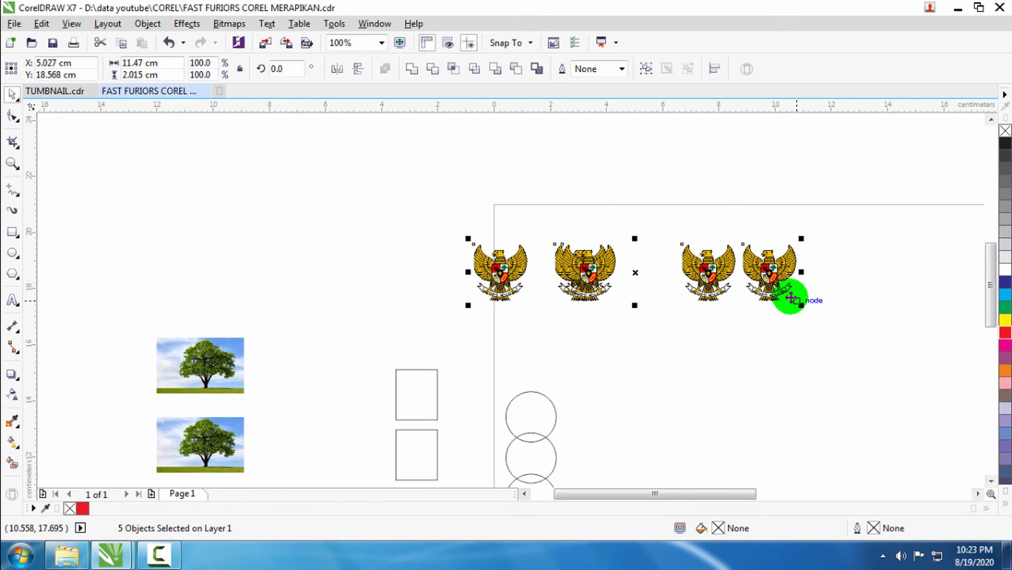
key("shift+e")
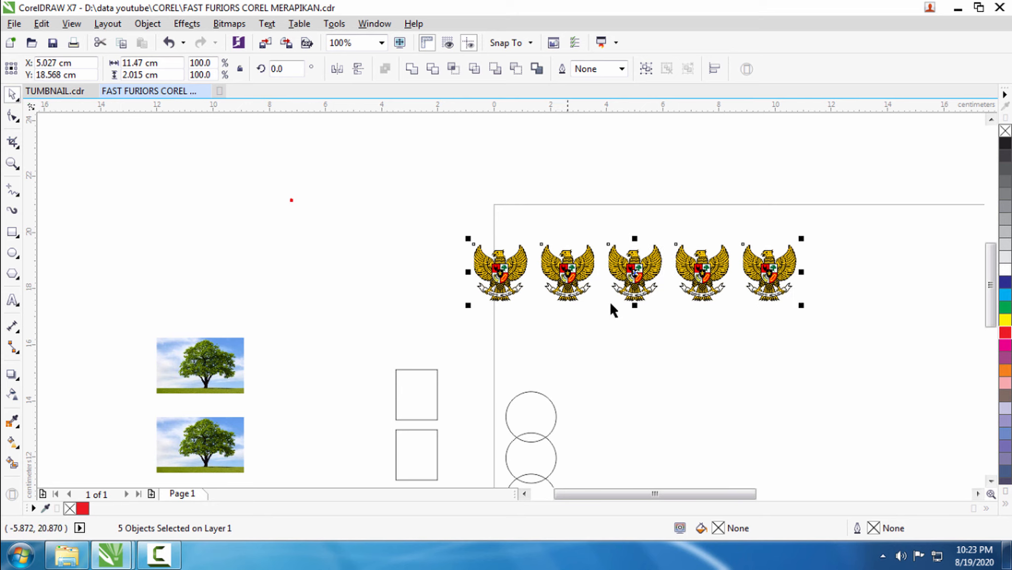
scroll(613, 306, "up", 1)
scroll(520, 260, "down", 3)
left_click(602, 289)
- Look over the tidied objects and text on the page and switch to the TUMBNAIL.cdr document
scroll(717, 264, "up", 2)
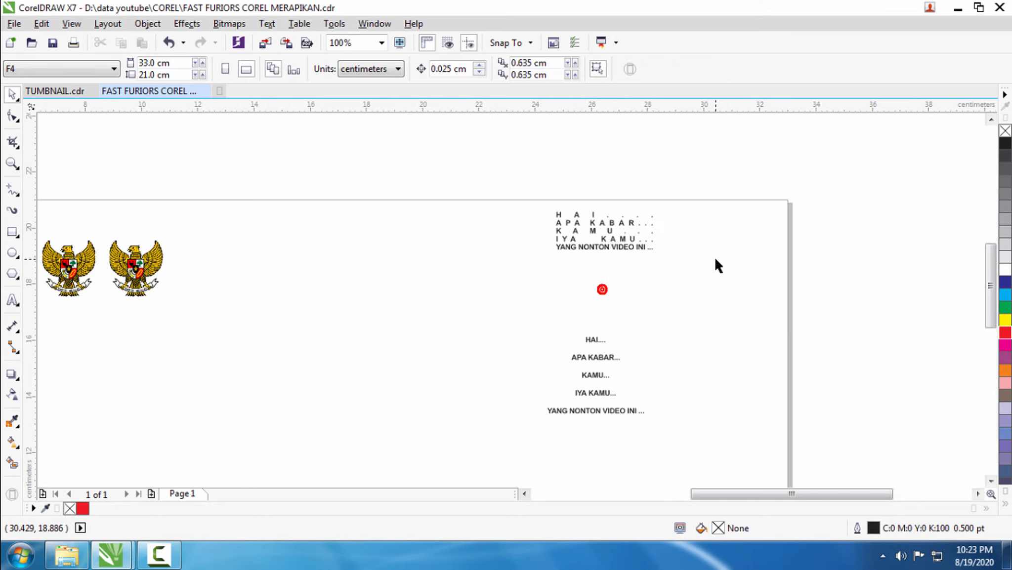
scroll(604, 257, "down", 1)
scroll(635, 269, "down", 1)
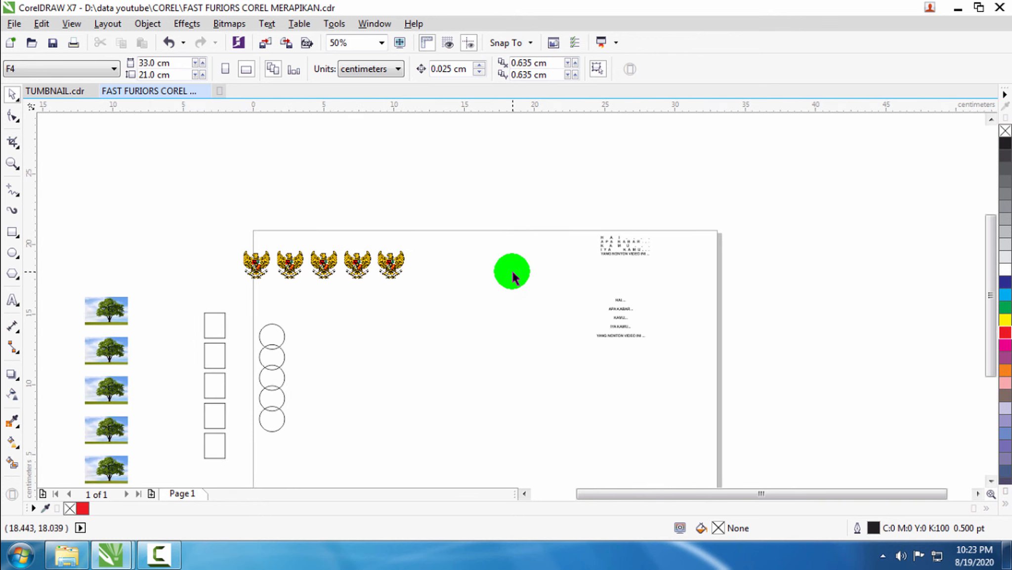
left_click(54, 91)
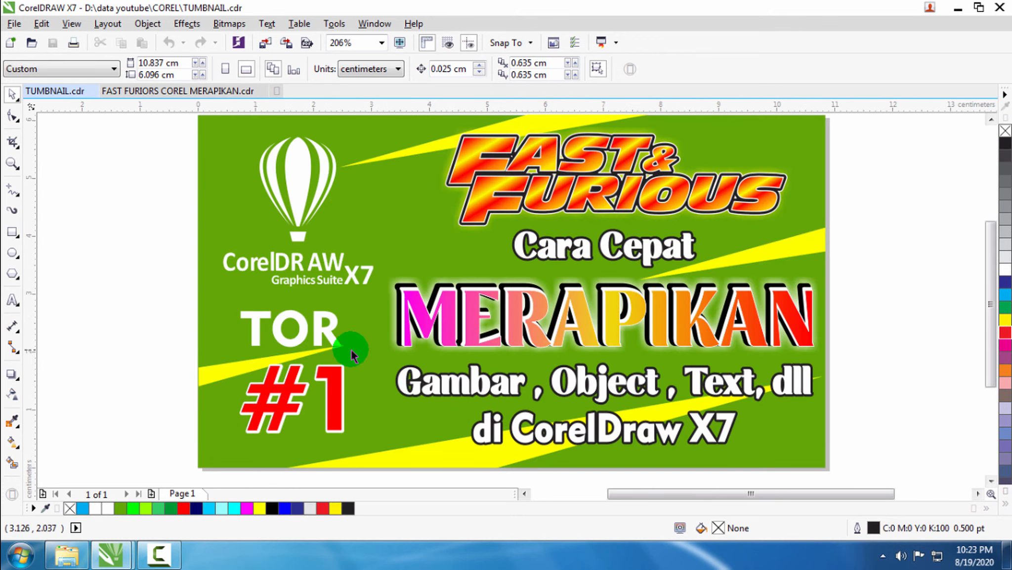